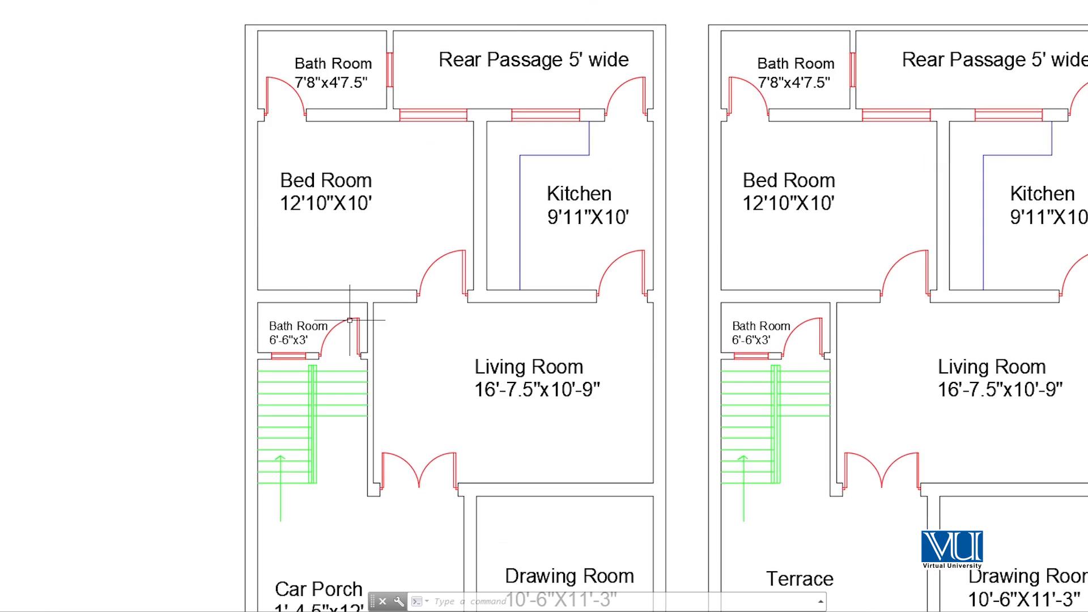
- Duplicate the Living Room label of the ground floor plan and place the copy just below the double door
scroll(339, 333, "down", 2)
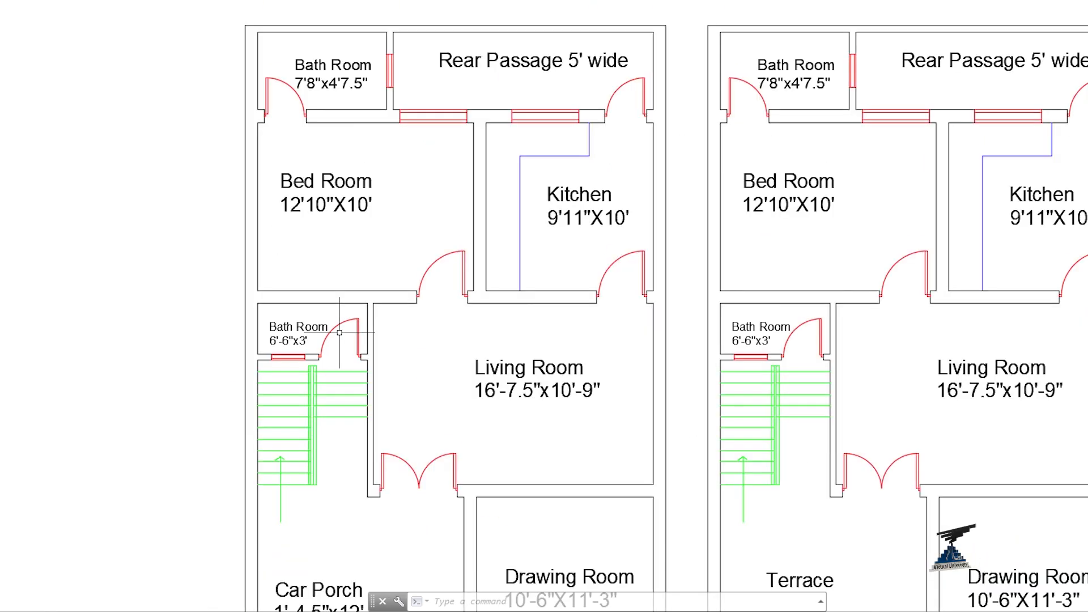
middle_click_drag(380, 516, 349, 382)
scroll(357, 364, "up", 2)
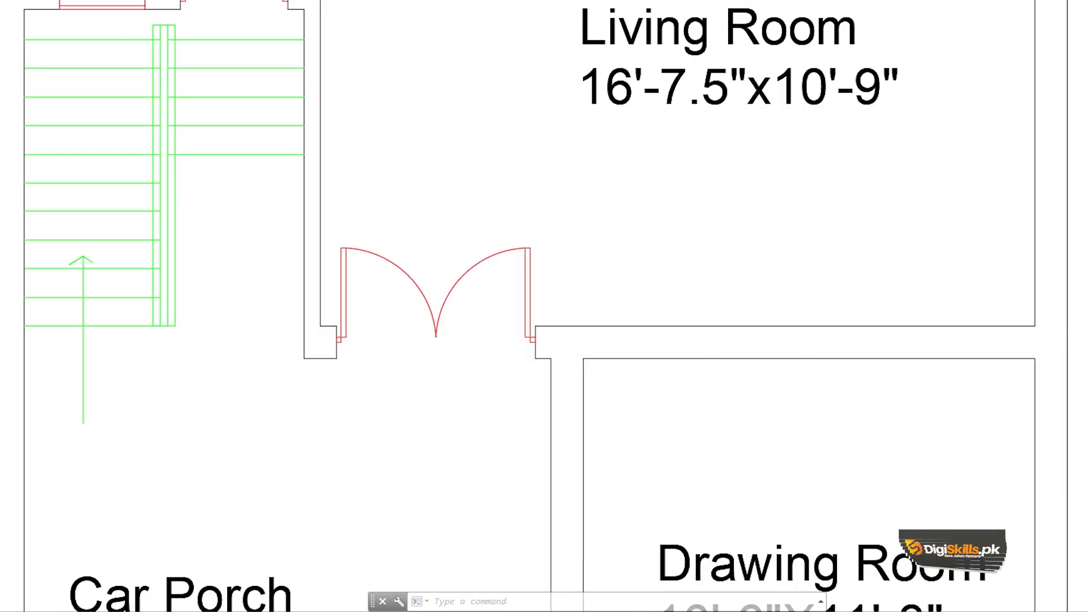
scroll(371, 358, "down", 1)
left_click(585, 147)
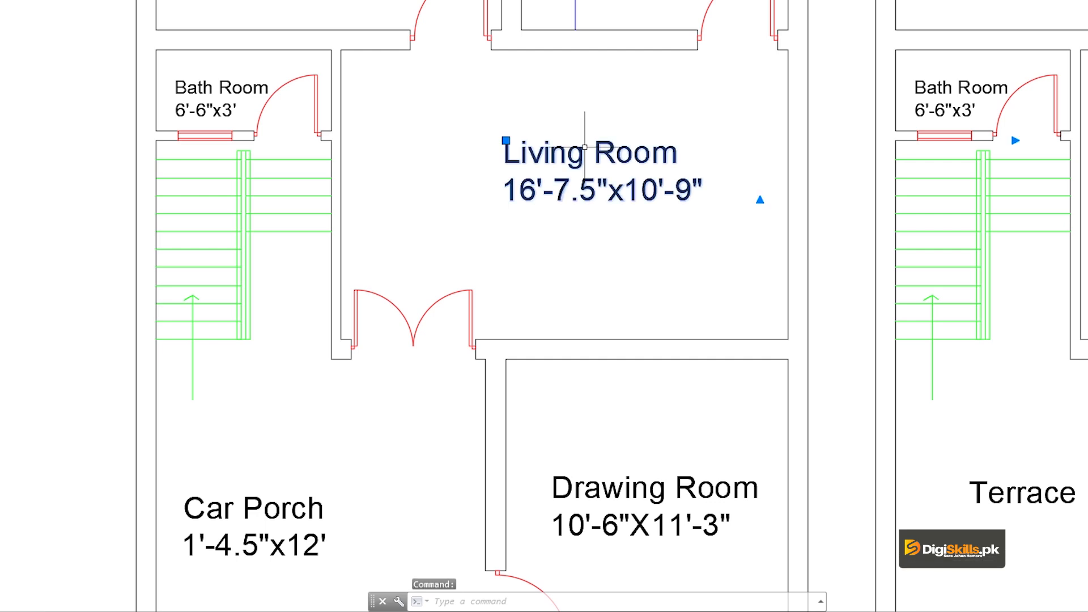
key("ctrl+c")
key("ctrl+v")
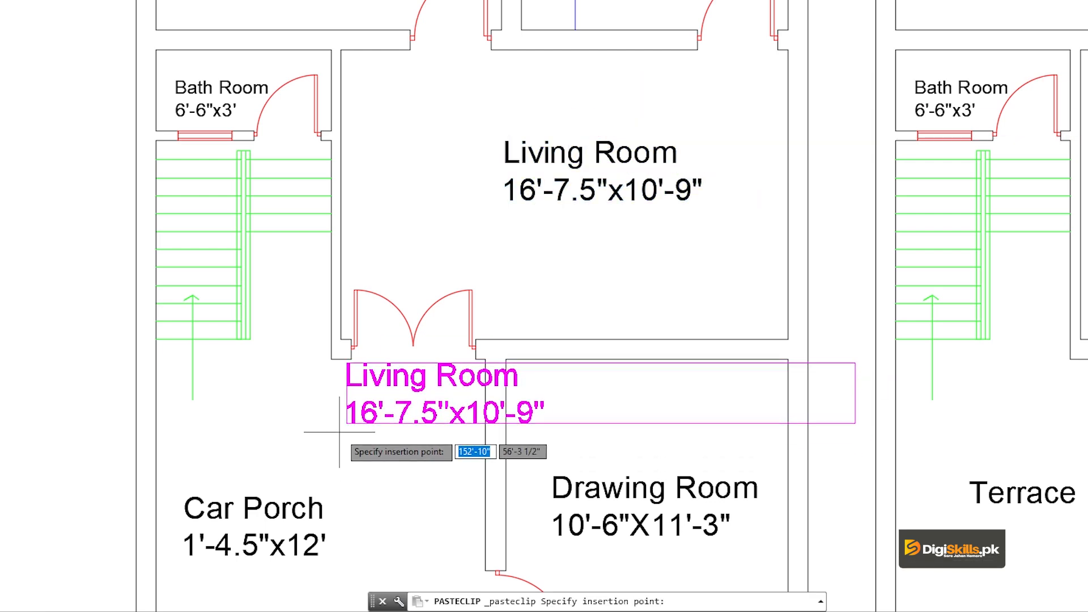
left_click(348, 402)
- Replace the text of the copied label below the double door with D1
left_click(414, 404)
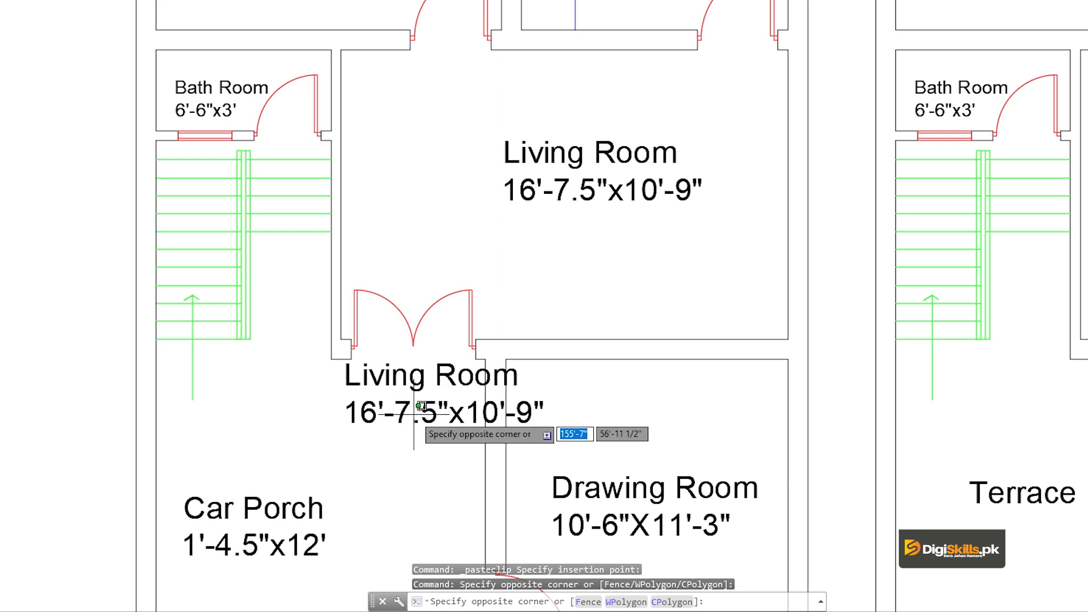
left_click(397, 412)
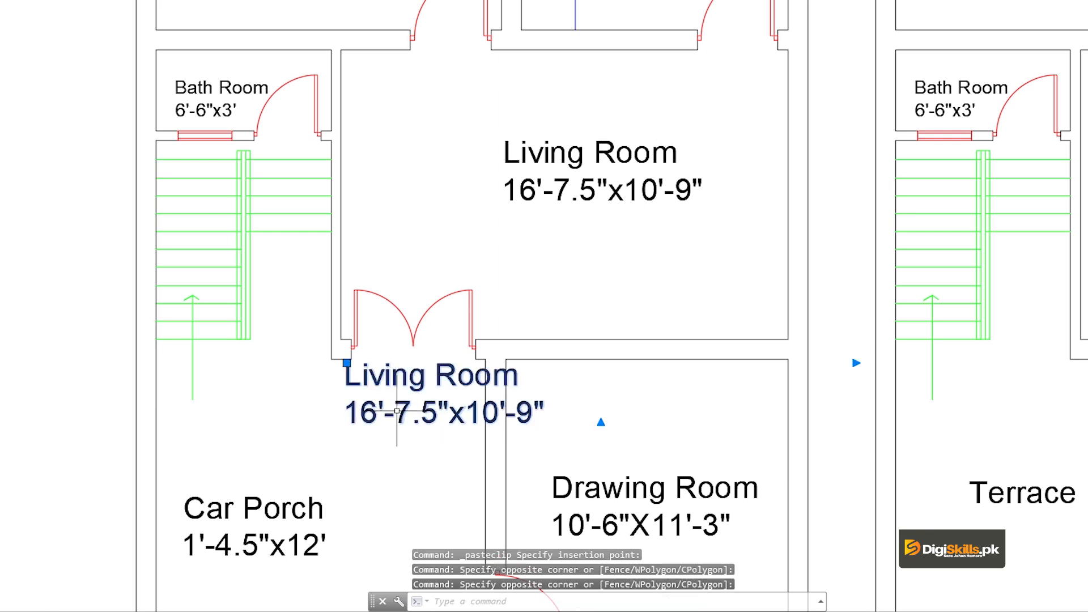
double_click(524, 404)
left_click_drag(544, 417, 314, 355)
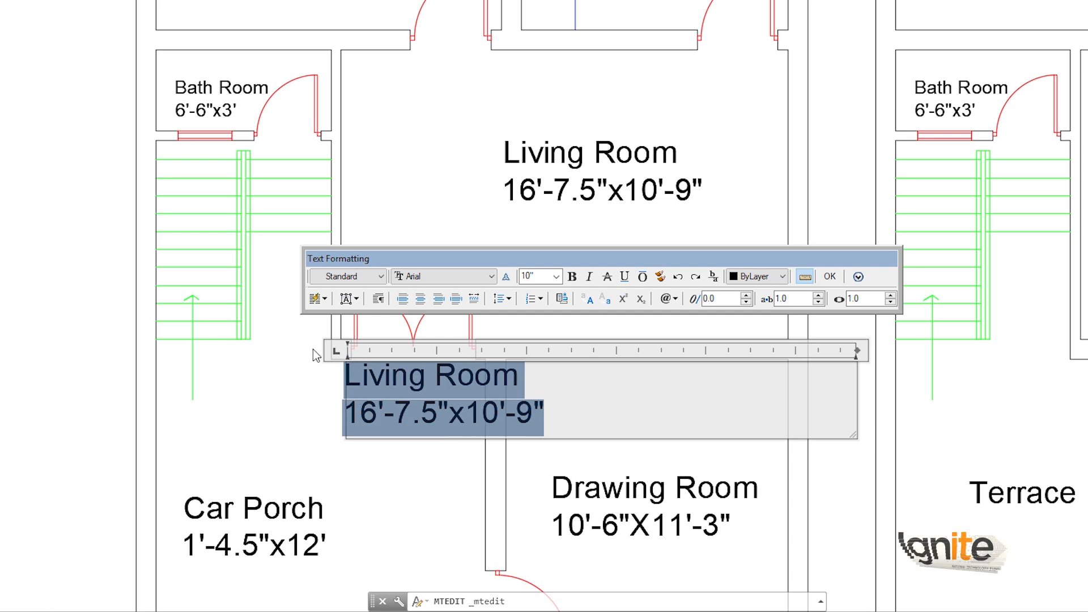
type("d")
key("BackSpace")
type("d")
key("BackSpace")
type("D1")
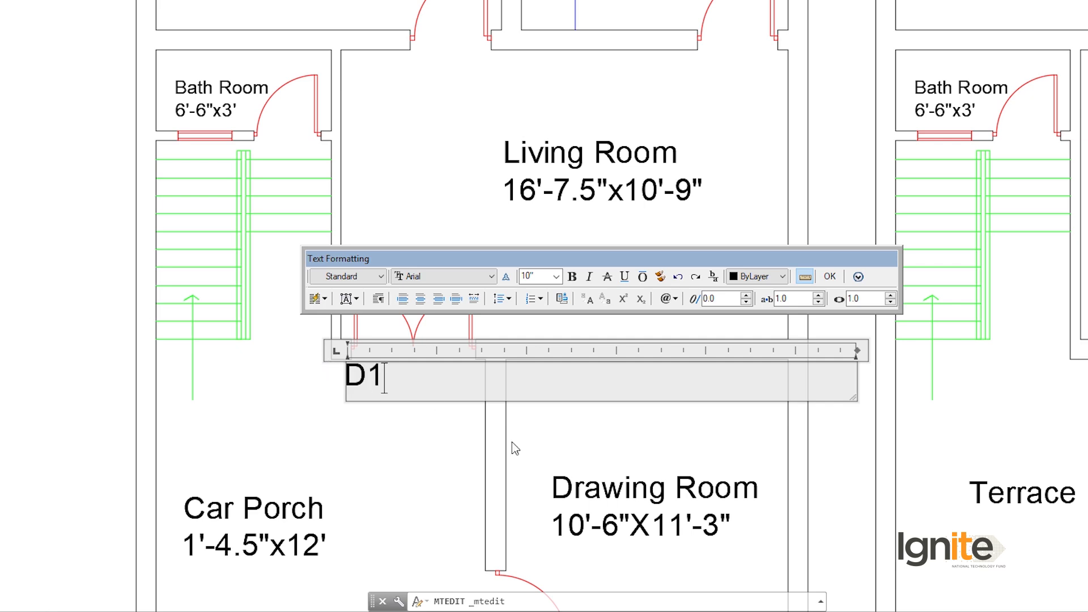
left_click(292, 392)
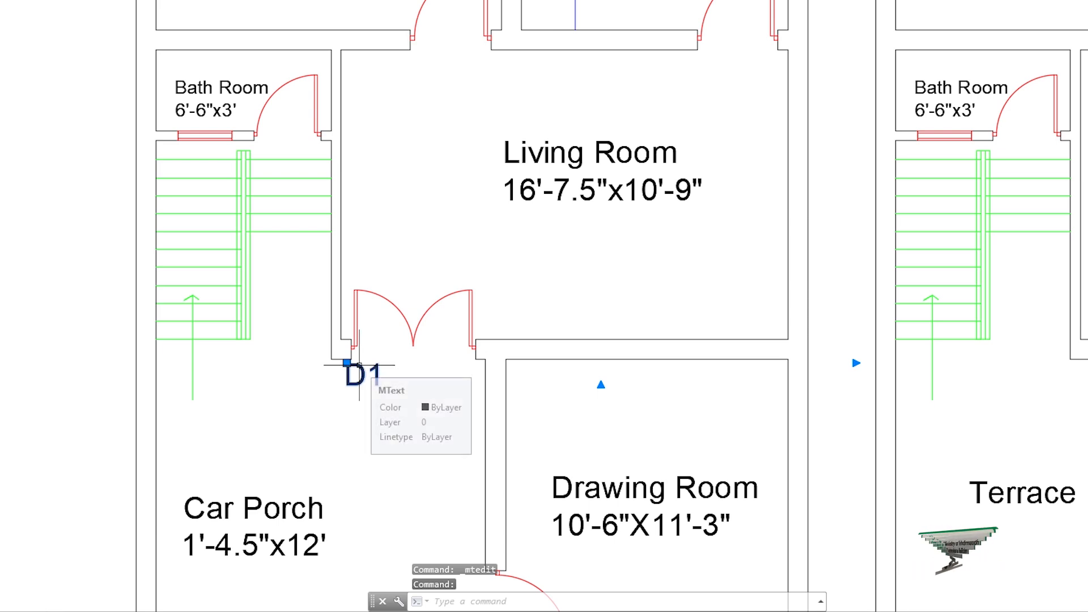
- Move the D1 text to the middle of the double door opening
type("m")
key("Return")
left_click(350, 369)
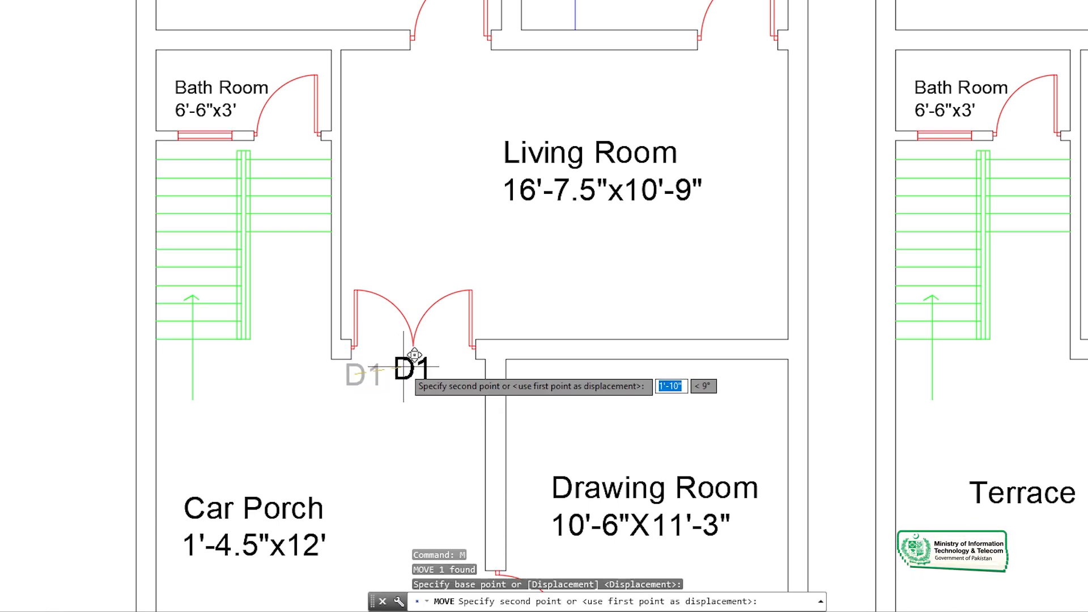
left_click(399, 361)
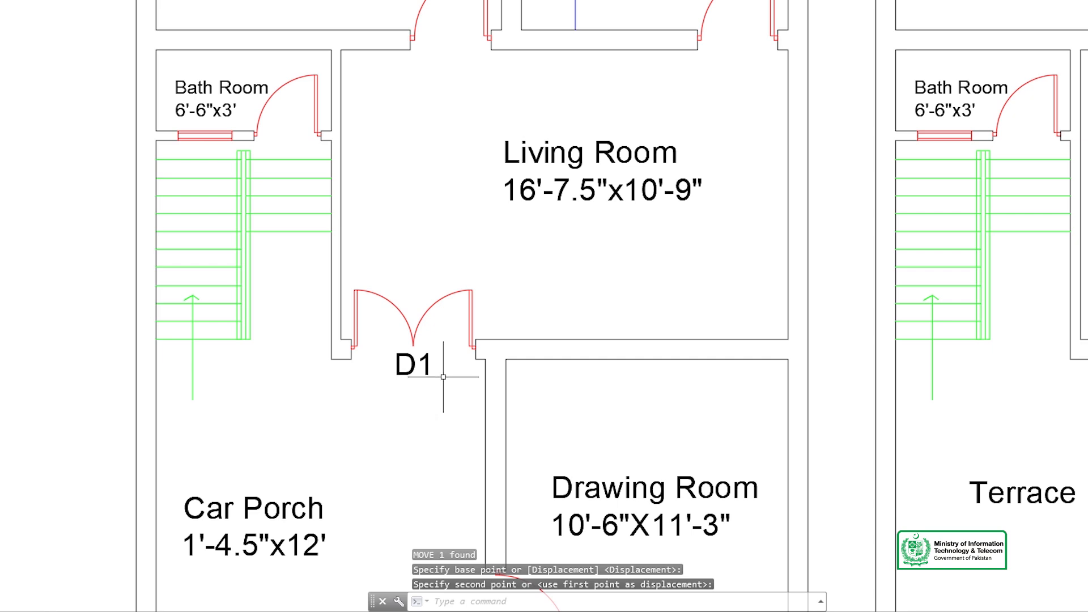
- Draw a circle around the D1 text, centred on it and large enough to enclose it
scroll(403, 367, "down", 2)
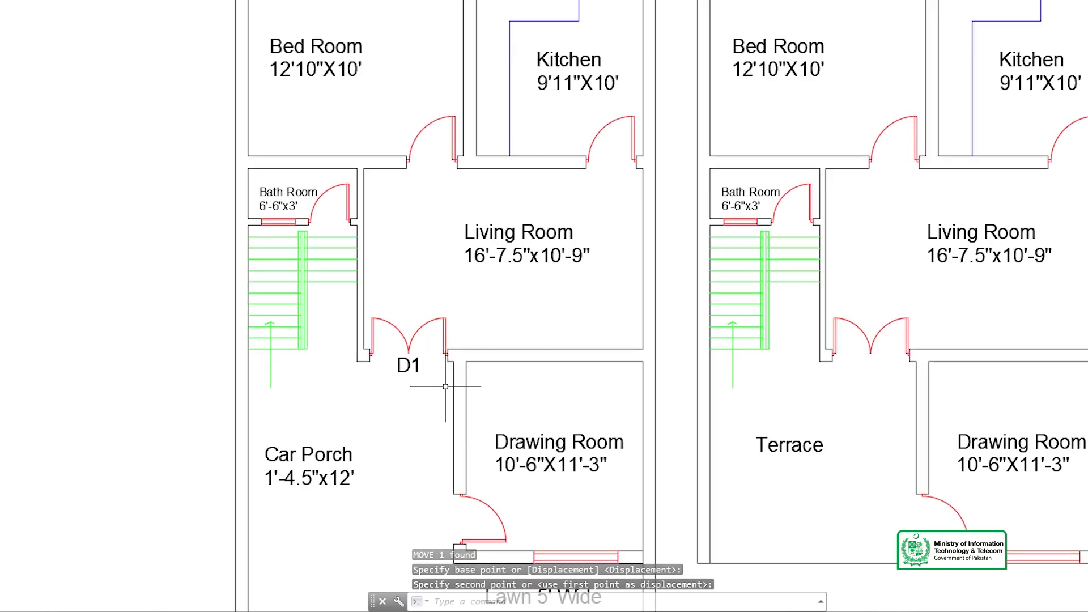
middle_click_drag(413, 391, 417, 368)
scroll(416, 369, "up", 3)
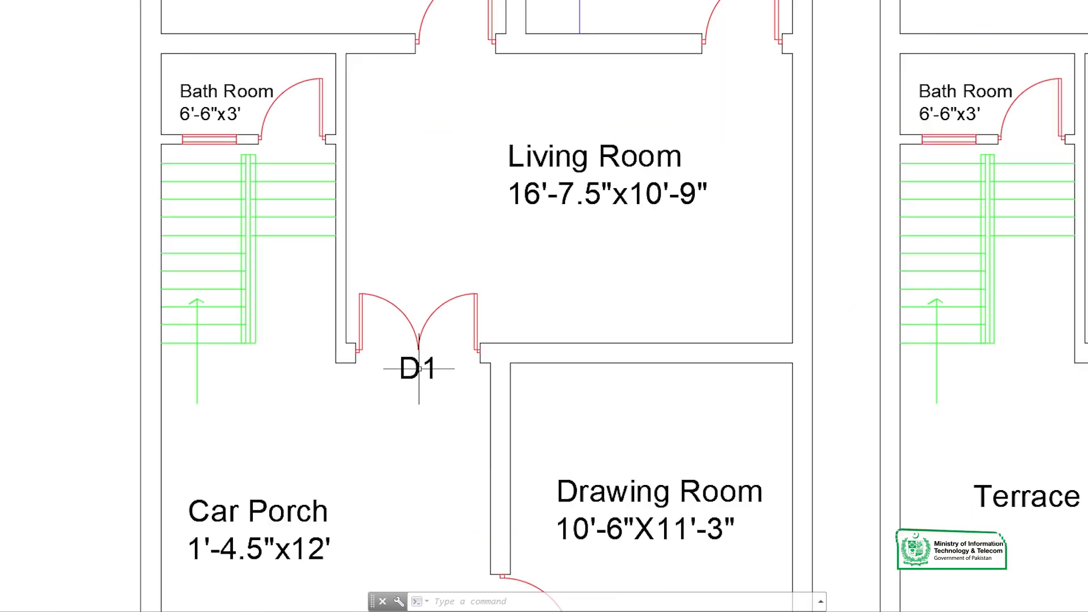
scroll(413, 372, "up", 3)
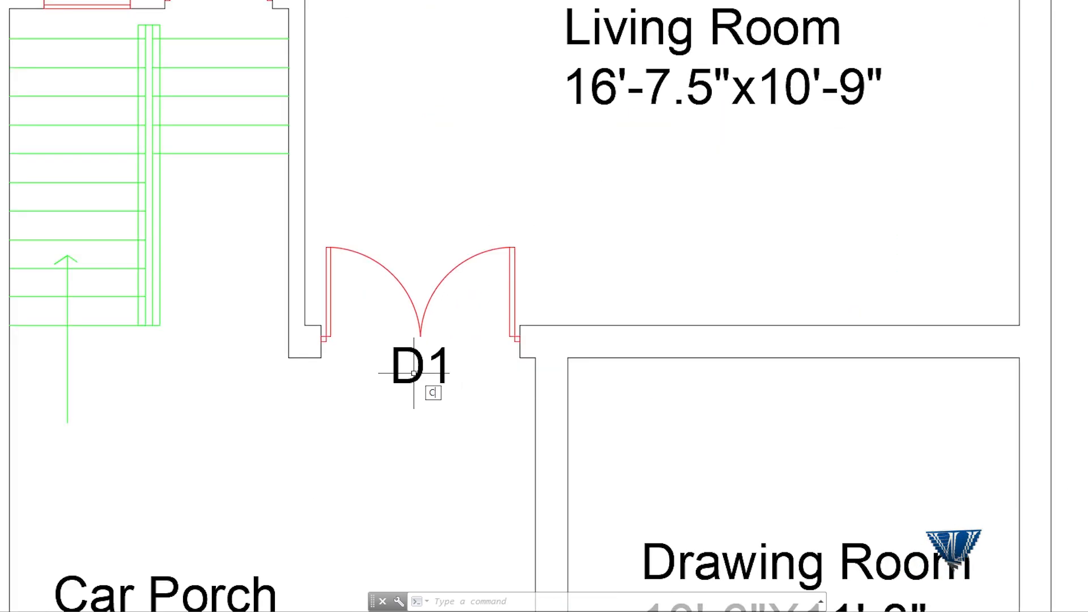
key("Return")
left_click(415, 372)
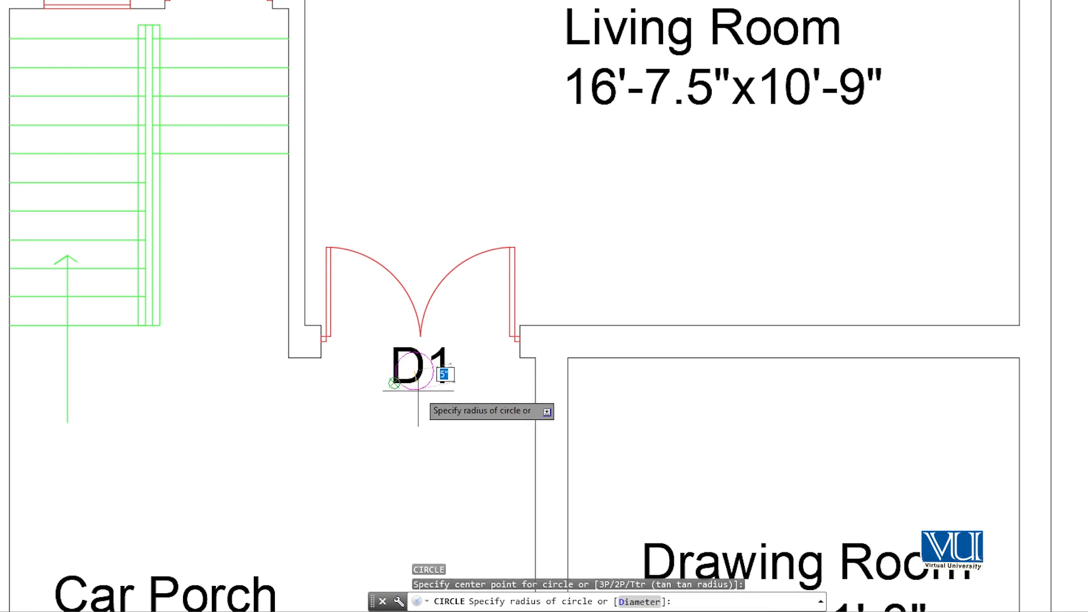
left_click(424, 410)
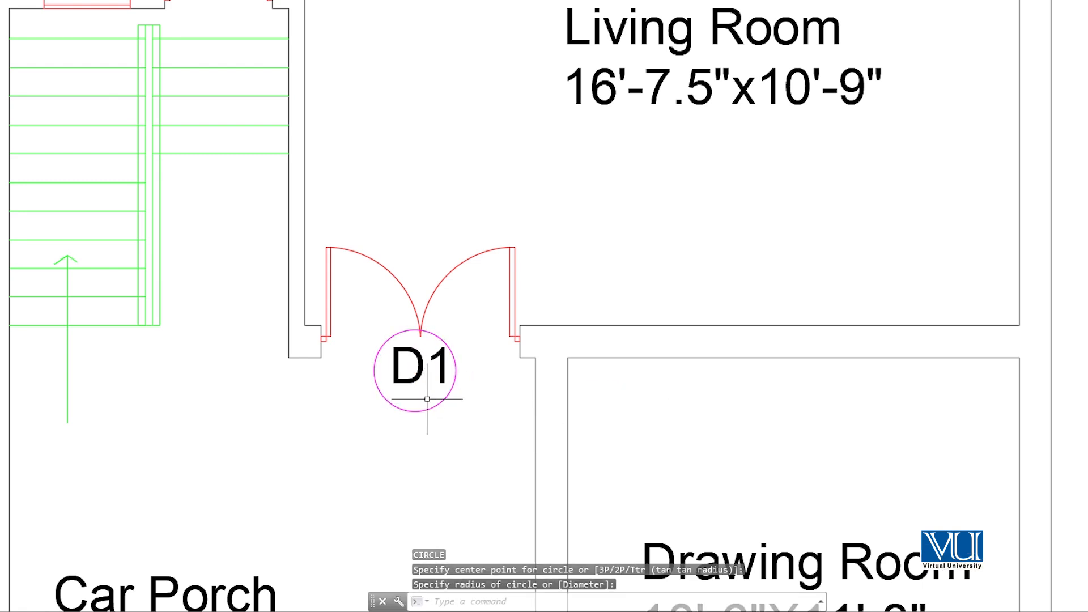
- Move the circle and D1 text together slightly downward, clear of the double door
left_click_drag(453, 345, 421, 401)
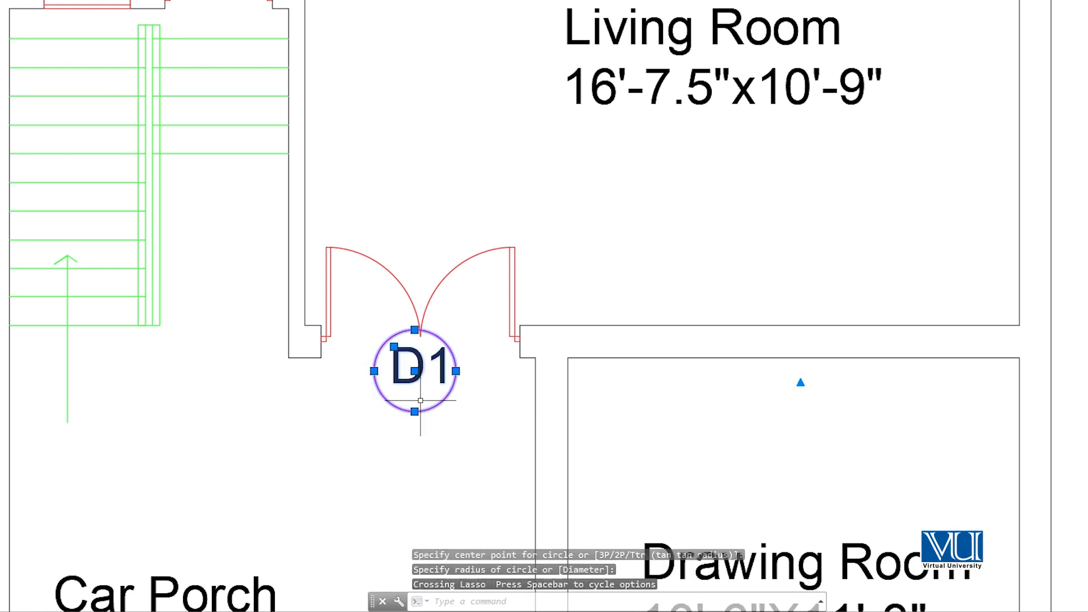
key("Return")
left_click(422, 362)
left_click(417, 376)
scroll(417, 376, "down", 2)
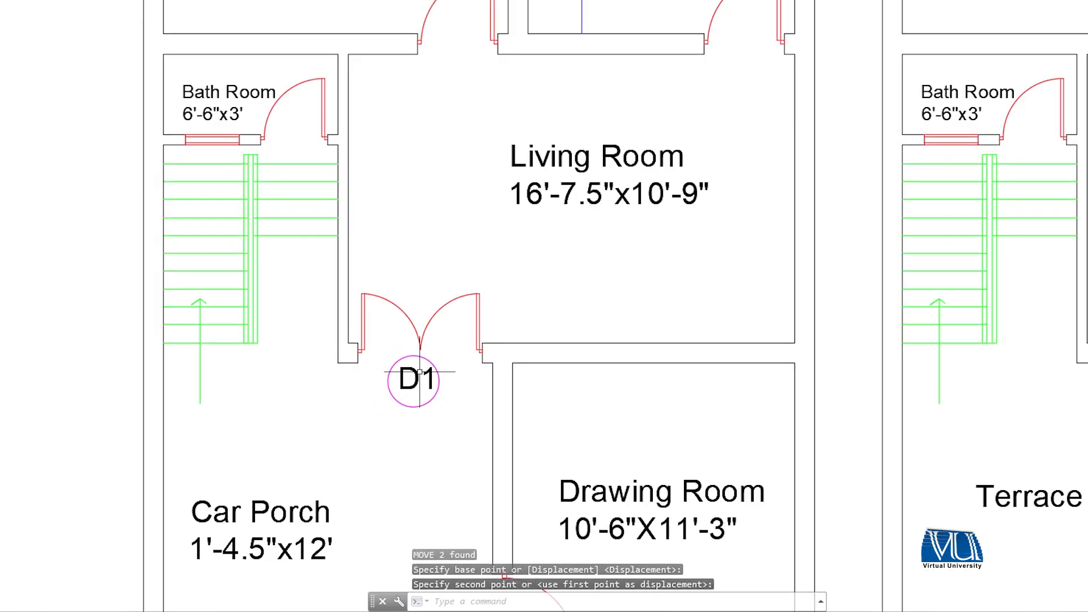
- Reduce the text height of the D1 label to 8
left_click(413, 378)
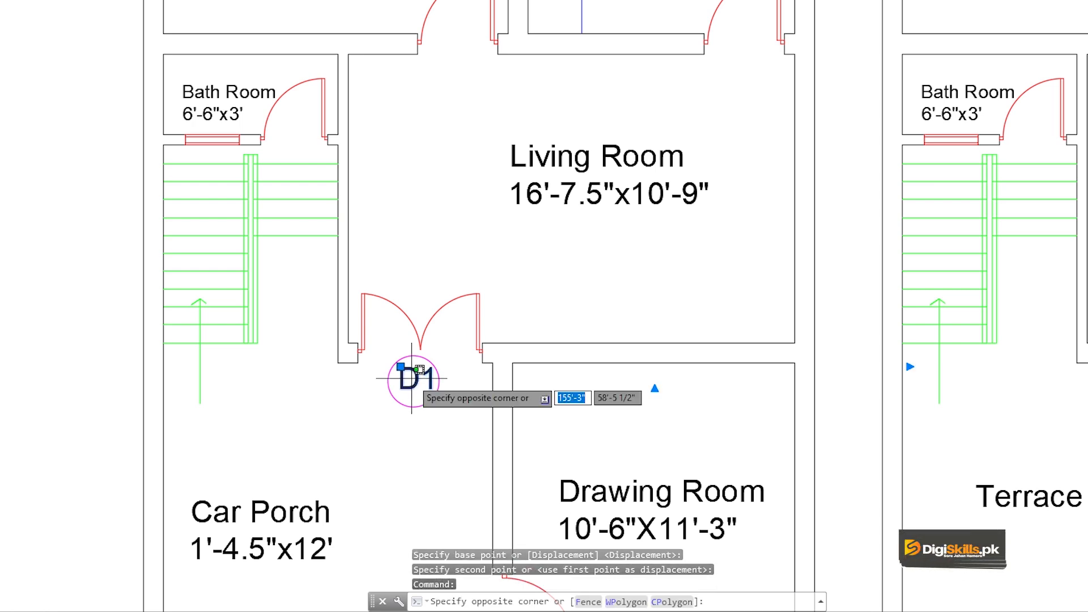
double_click(417, 378)
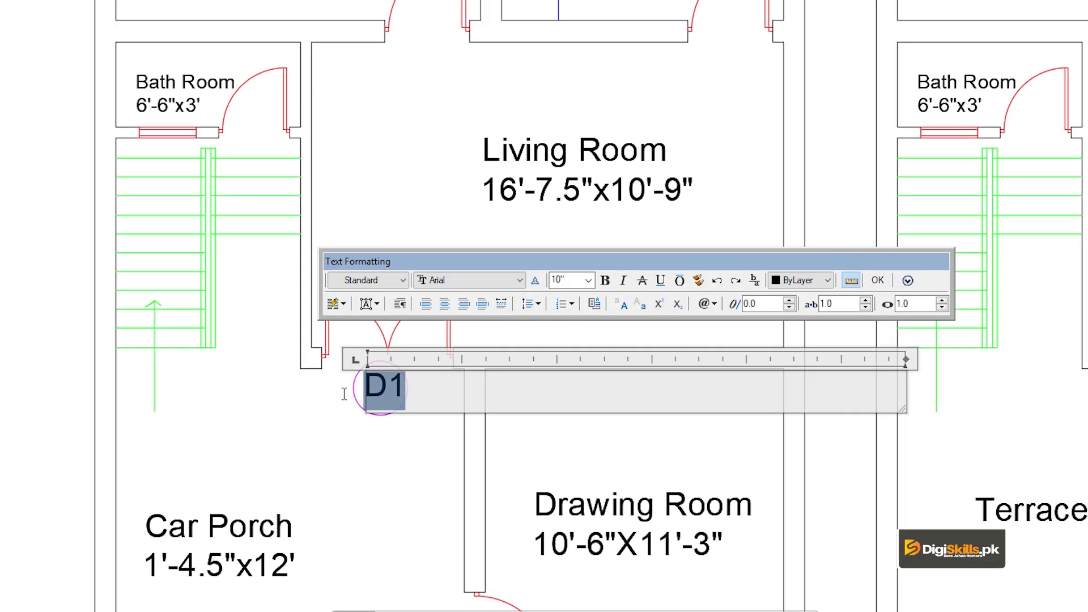
left_click(609, 280)
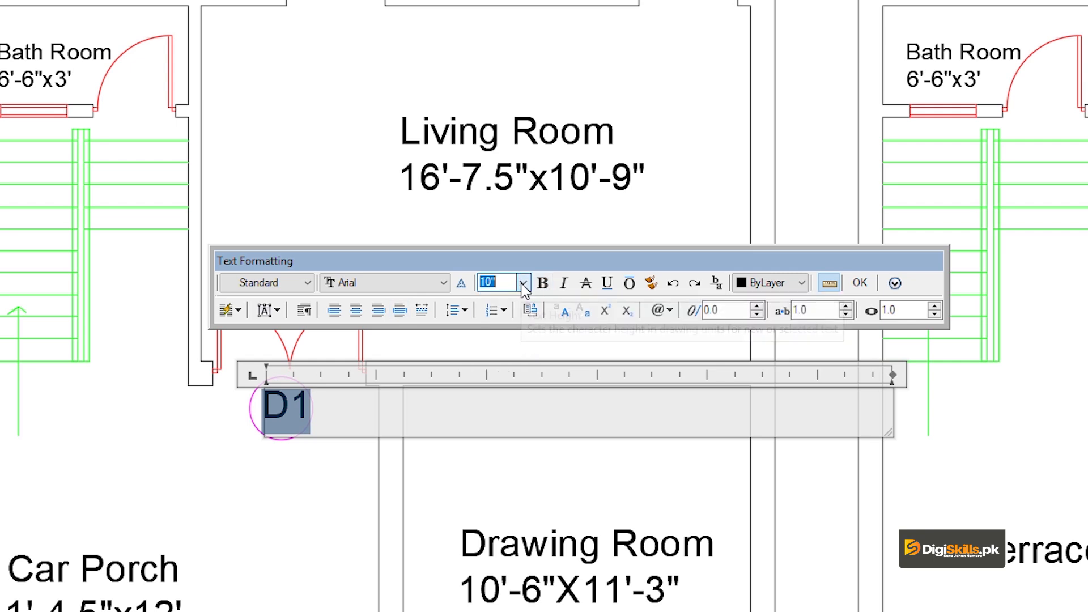
type("8")
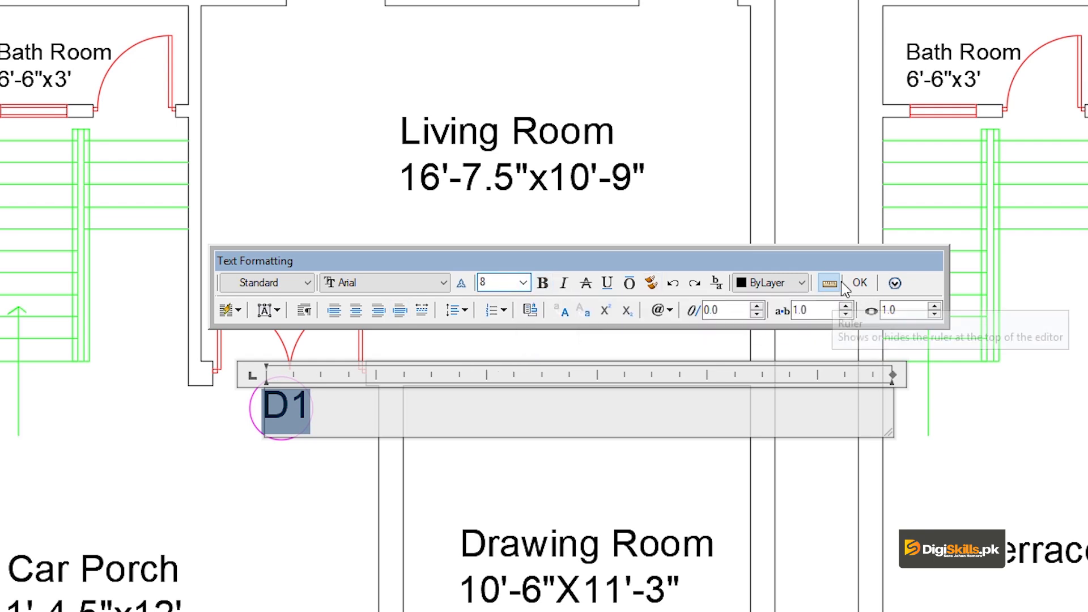
left_click(858, 286)
left_click(354, 439)
- Shift the circle slightly upward so it is centred around the smaller D1 text
left_click(283, 440)
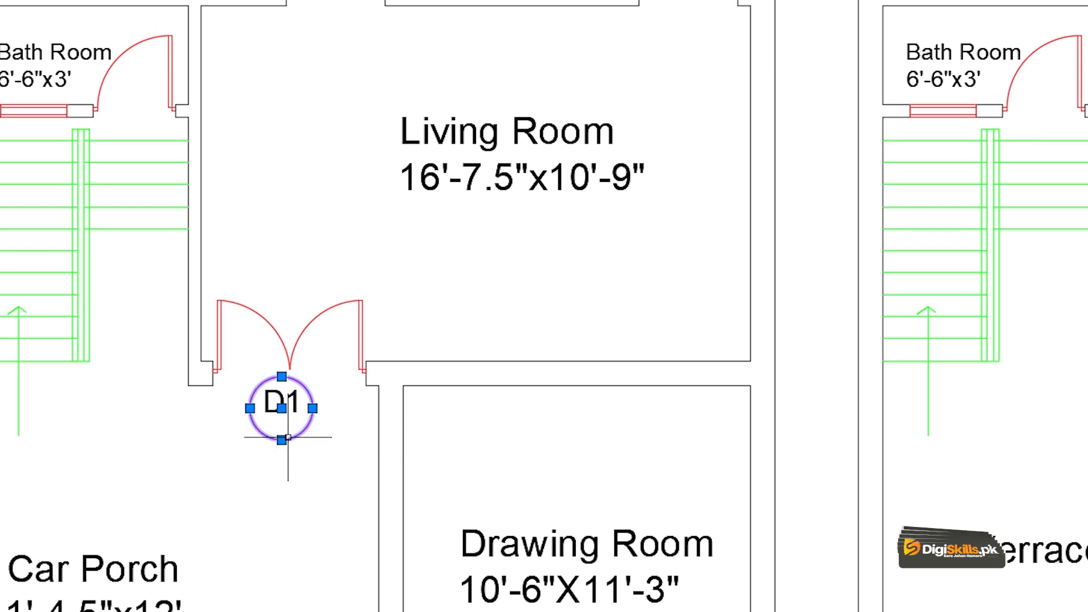
left_click(282, 440)
key("Escape")
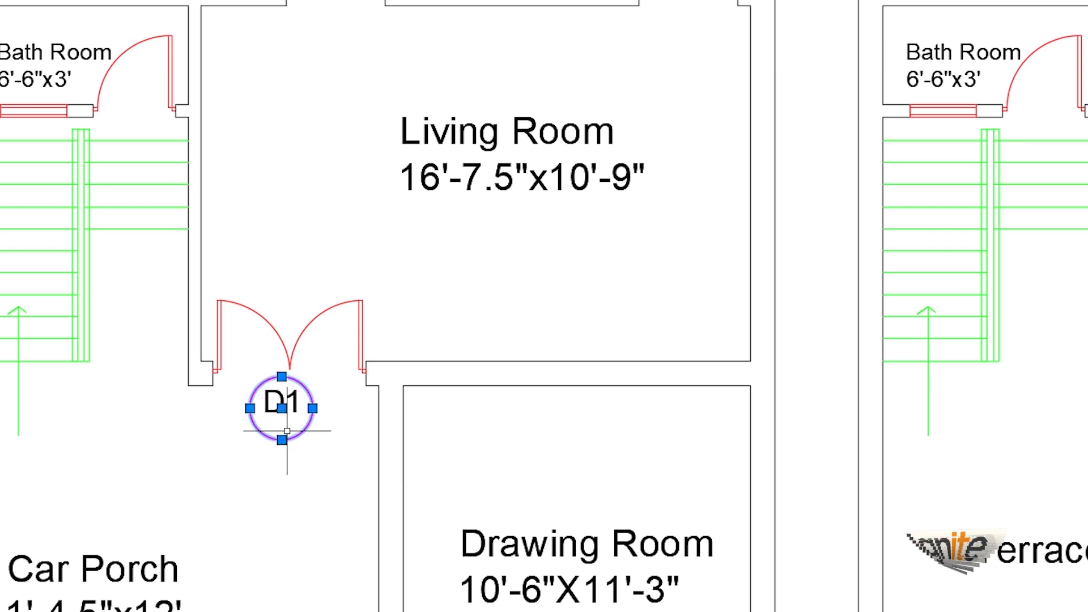
key("Delete")
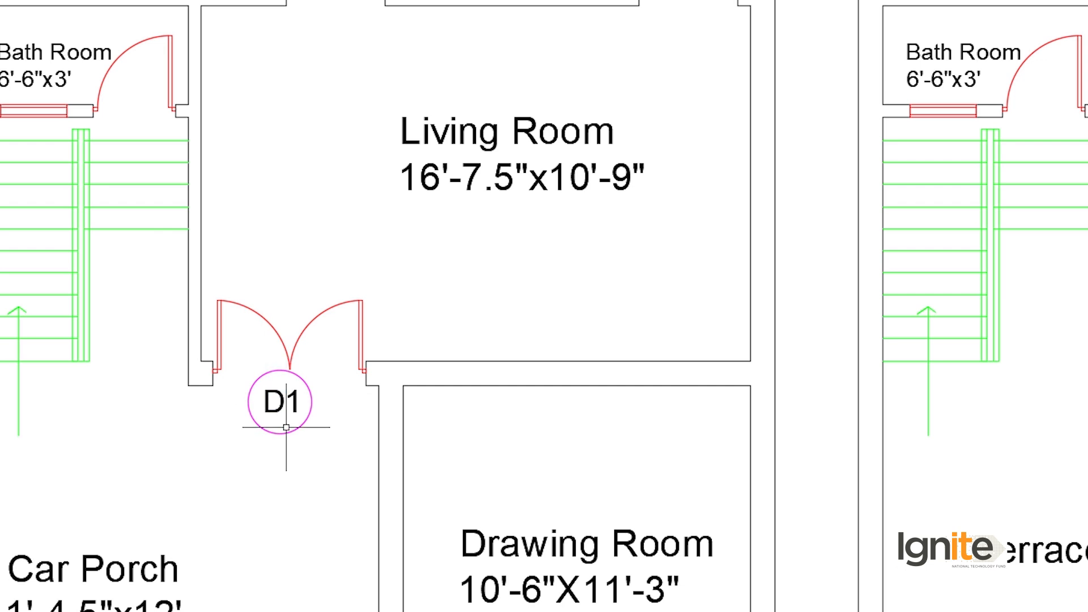
- Copy the circled D1 tag from its centre to the small bathroom door and the bedroom and kitchen doors facing the living room
left_click(348, 405)
left_click(278, 423)
type("co")
key("Return")
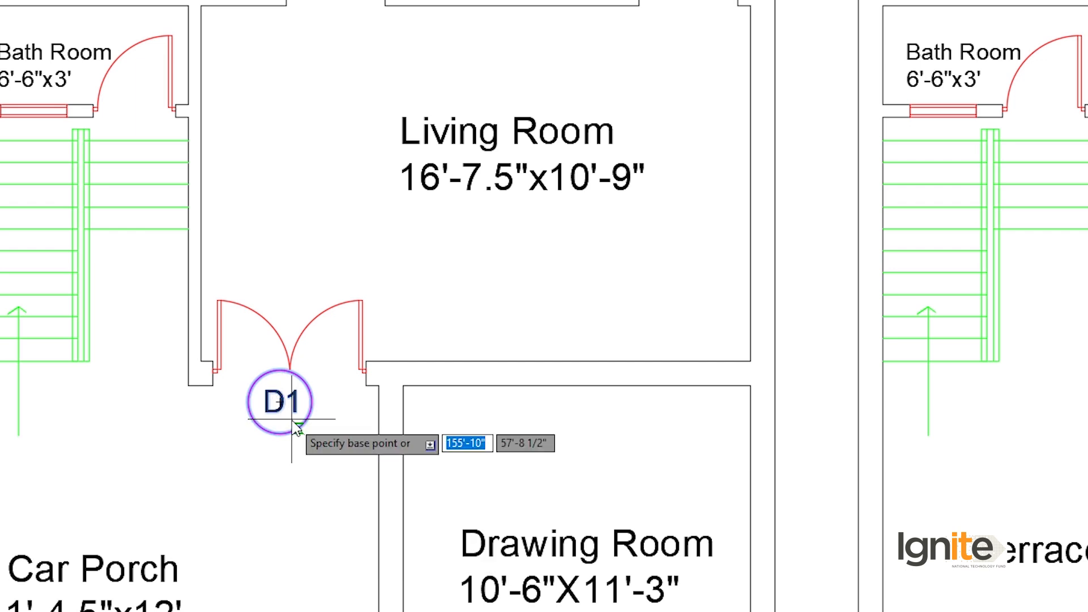
left_click(279, 402)
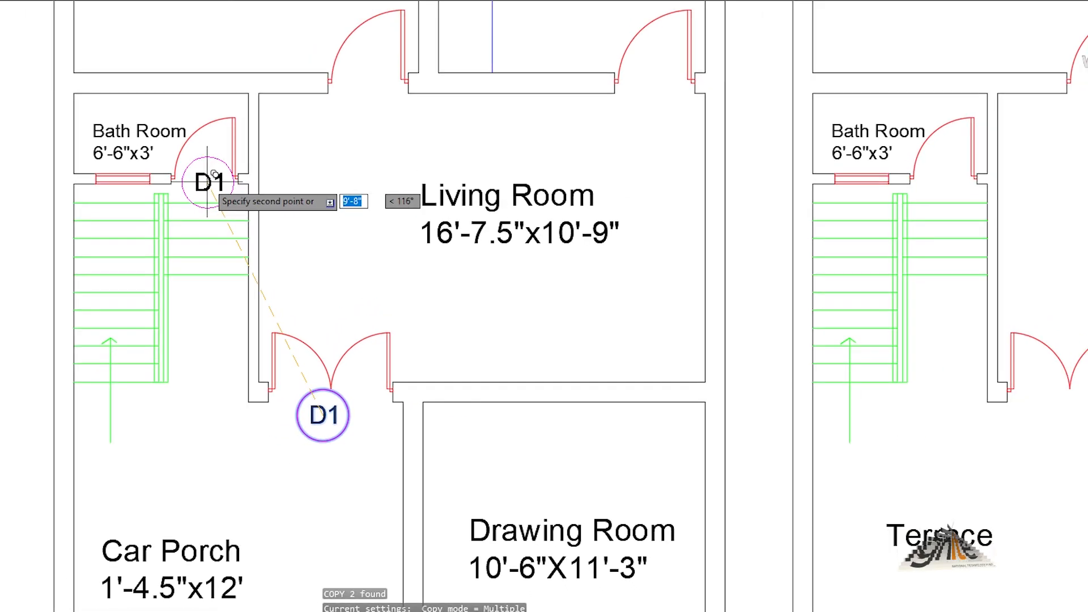
left_click(207, 180)
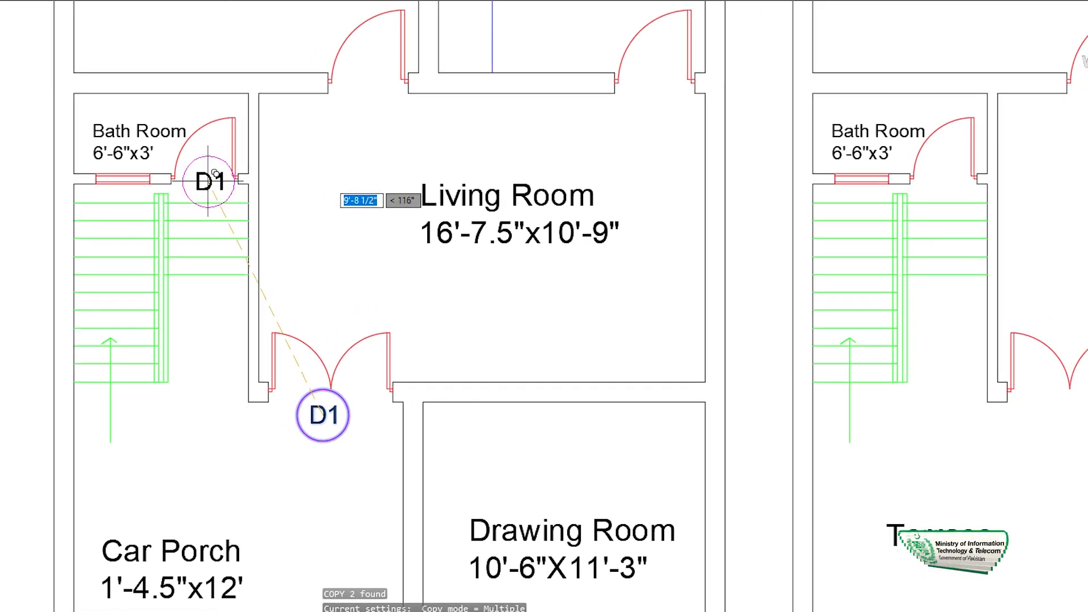
left_click(363, 97)
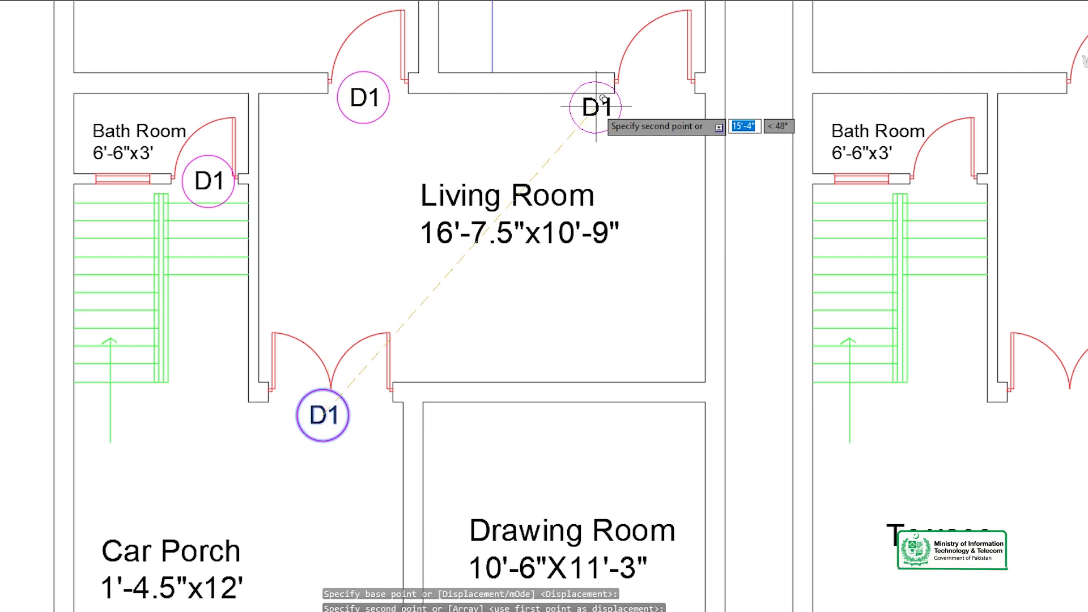
left_click(658, 90)
- Place two more D1 tag copies at the bedroom's bathroom door and the kitchen's rear passage door, and end the copying
scroll(595, 198, "down", 4)
middle_click_drag(505, 351, 481, 253)
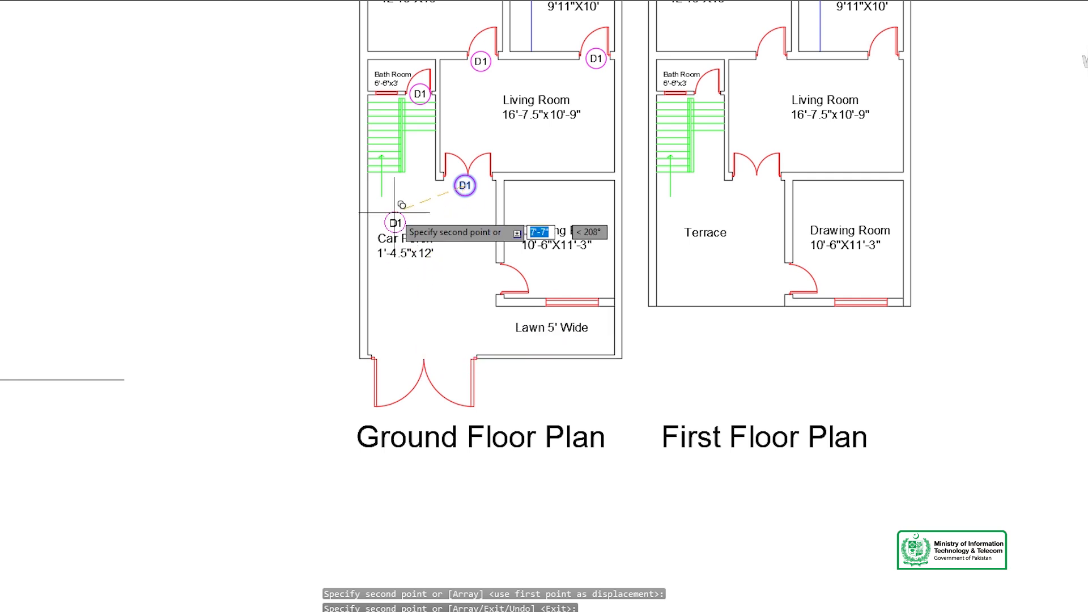
middle_click_drag(438, 103, 440, 285)
scroll(389, 128, "up", 2)
scroll(383, 137, "up", 3)
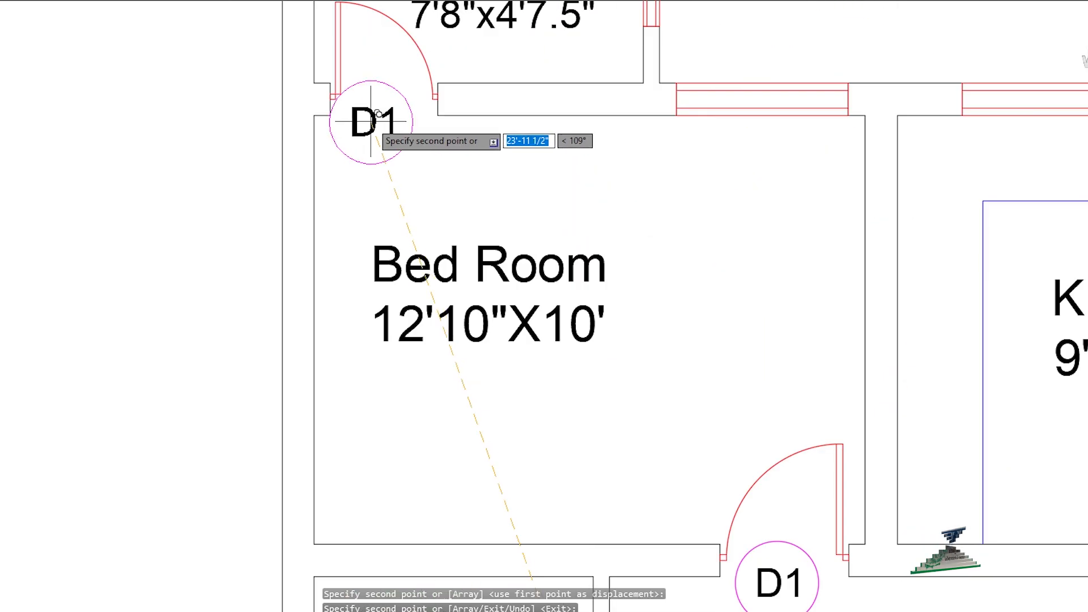
left_click(389, 126)
scroll(696, 167, "down", 3)
middle_click_drag(972, 178, 618, 181)
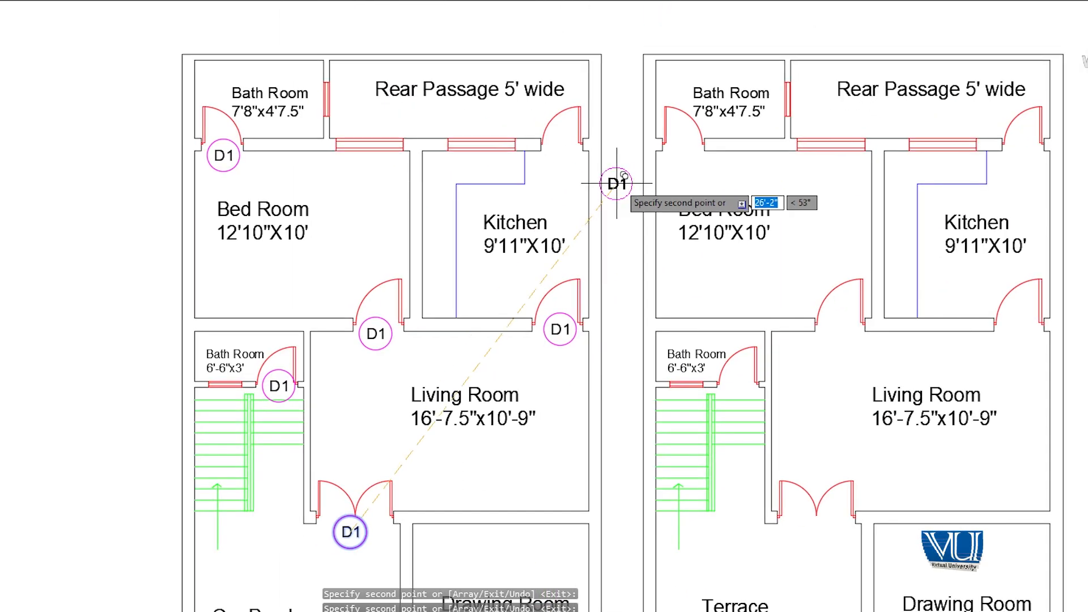
scroll(620, 181, "up", 3)
left_click(467, 108)
key("Return")
- Change the door tag text at the small bathroom beside the stairs to D2
scroll(466, 214, "down", 5)
middle_click_drag(428, 369, 427, 251)
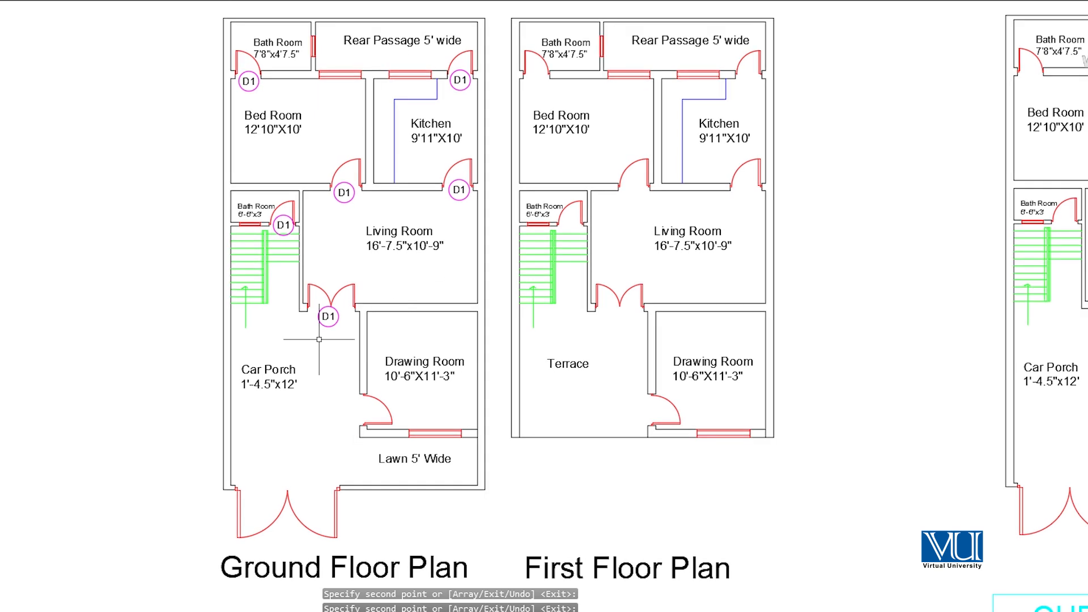
scroll(291, 228, "up", 4)
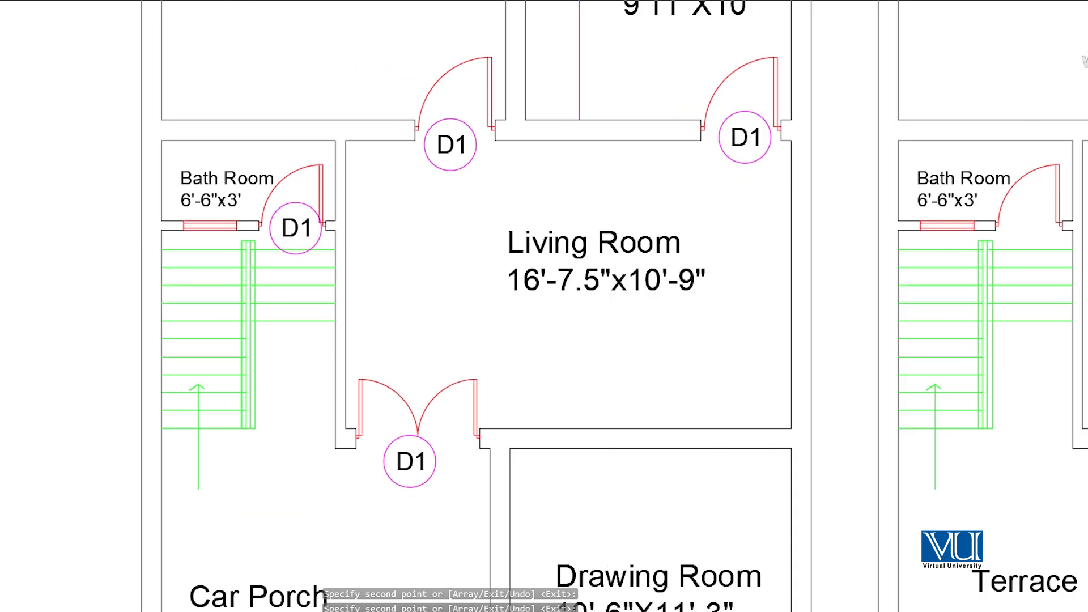
double_click(304, 221)
left_click_drag(250, 263, 270, 263)
type("2")
left_click(5, 325)
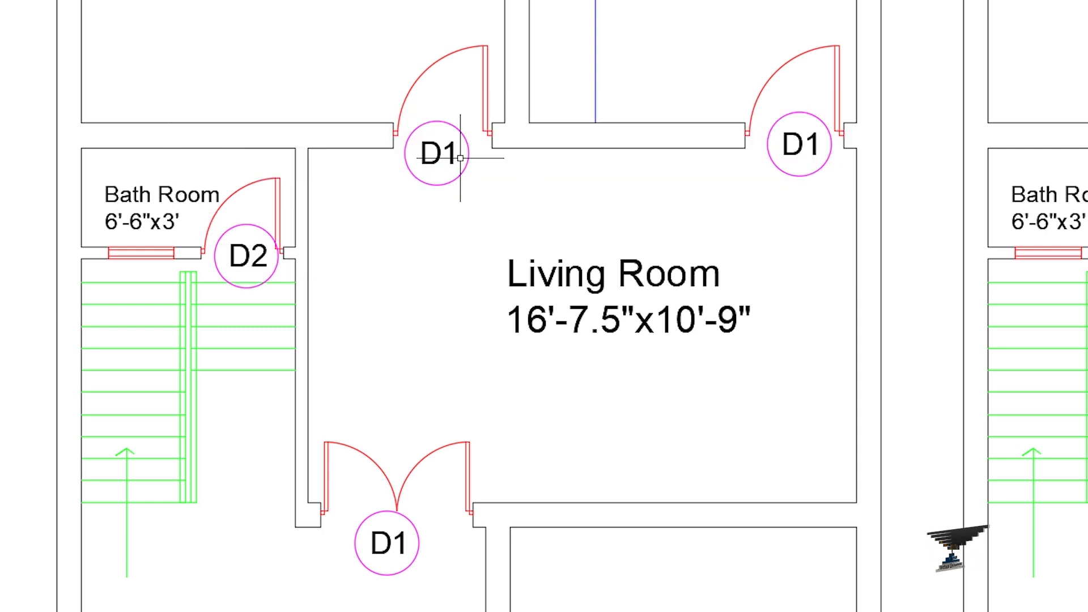
- Change the tags of the bedroom and kitchen doors facing the living room to D3 and D4 respectively
double_click(459, 159)
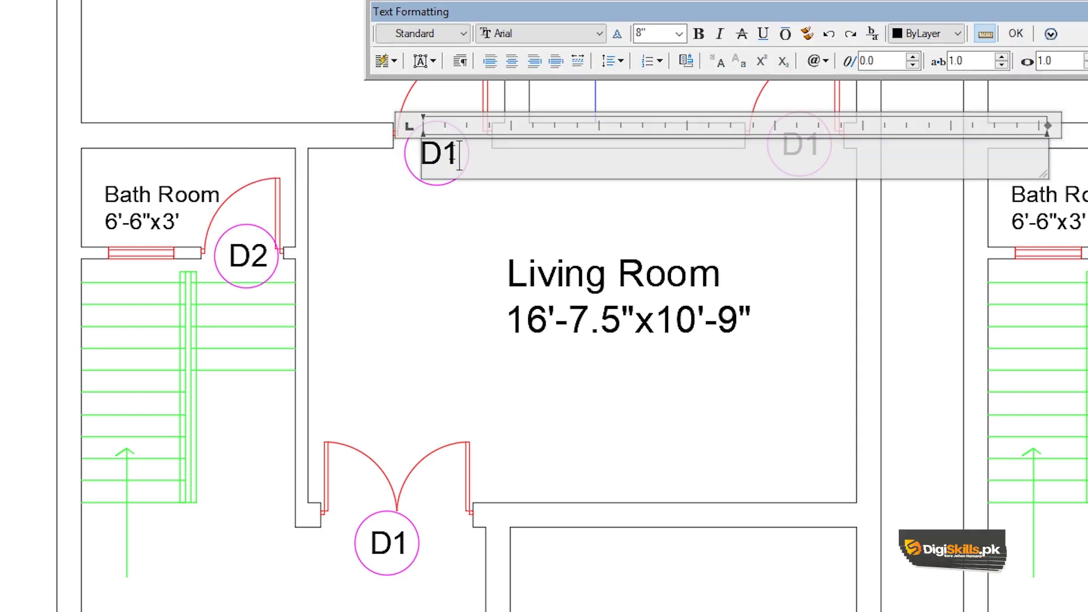
type("3")
left_click(448, 228)
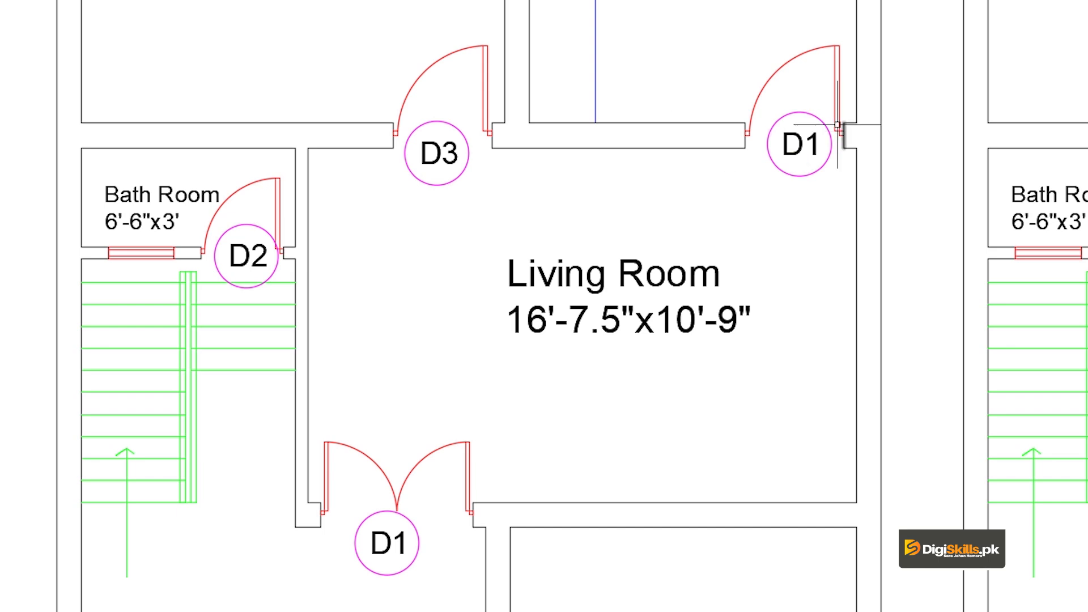
double_click(785, 132)
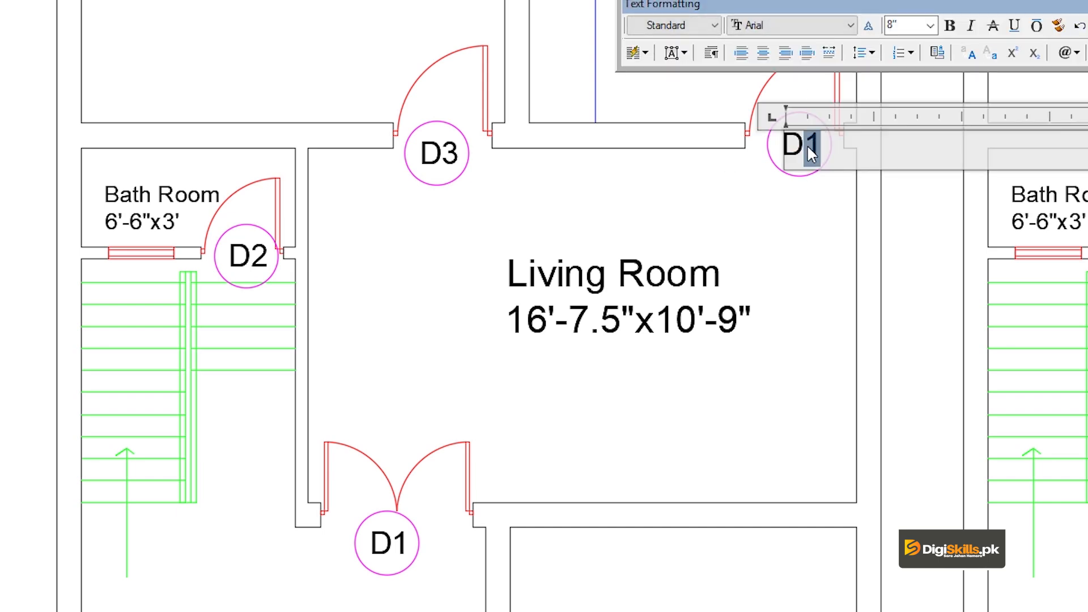
type("4")
left_click(357, 340)
- Change the tag at the bedroom's bathroom door to D5 and the one at the kitchen's rear passage door to D6
left_click(151, 131)
left_click(176, 127)
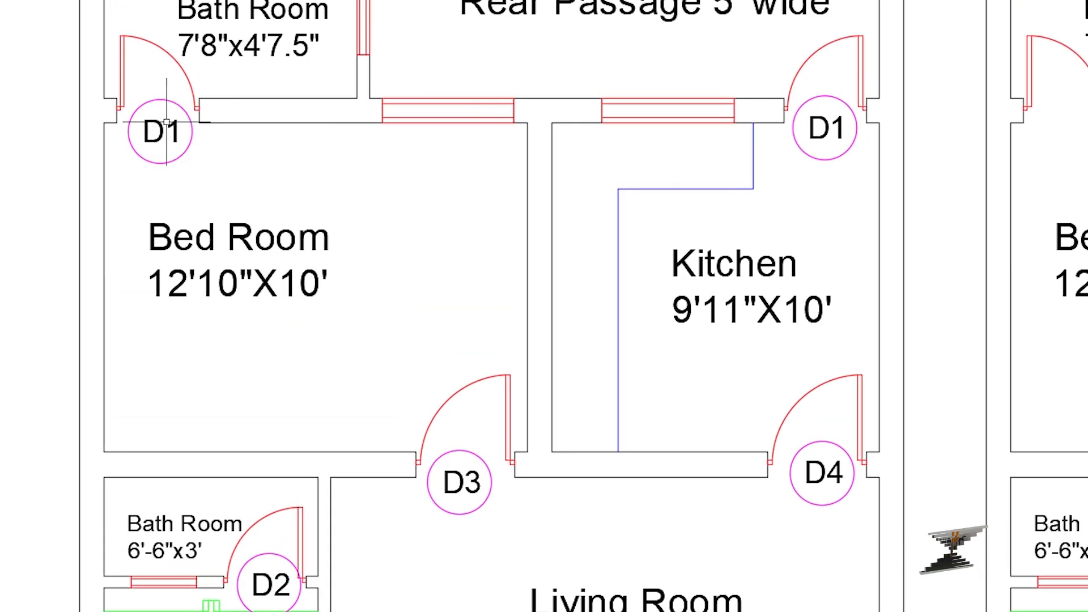
double_click(166, 125)
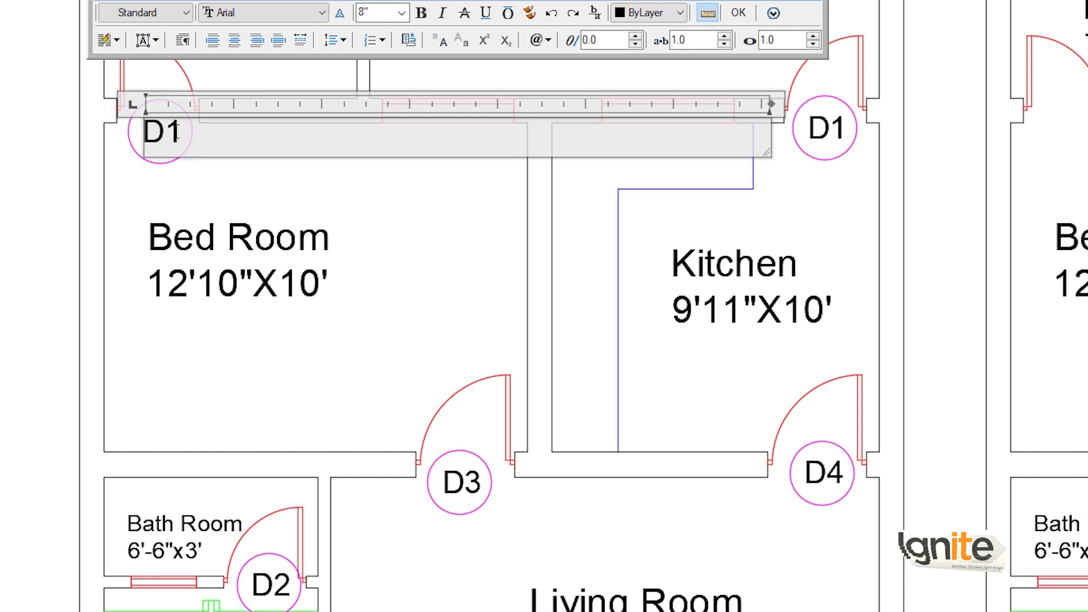
left_click(243, 216)
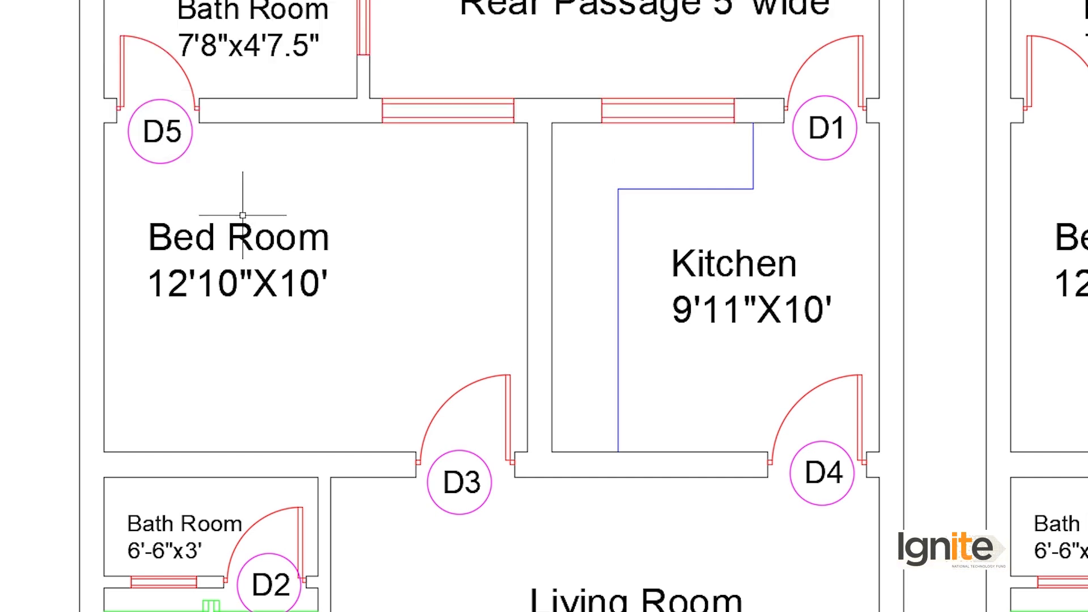
double_click(827, 128)
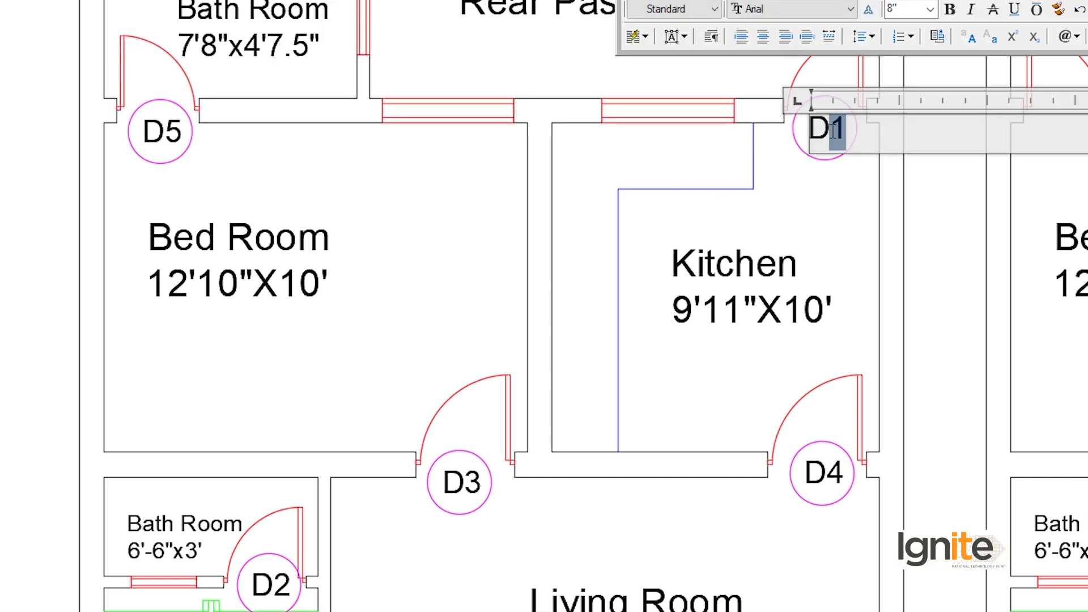
type("6")
left_click(856, 199)
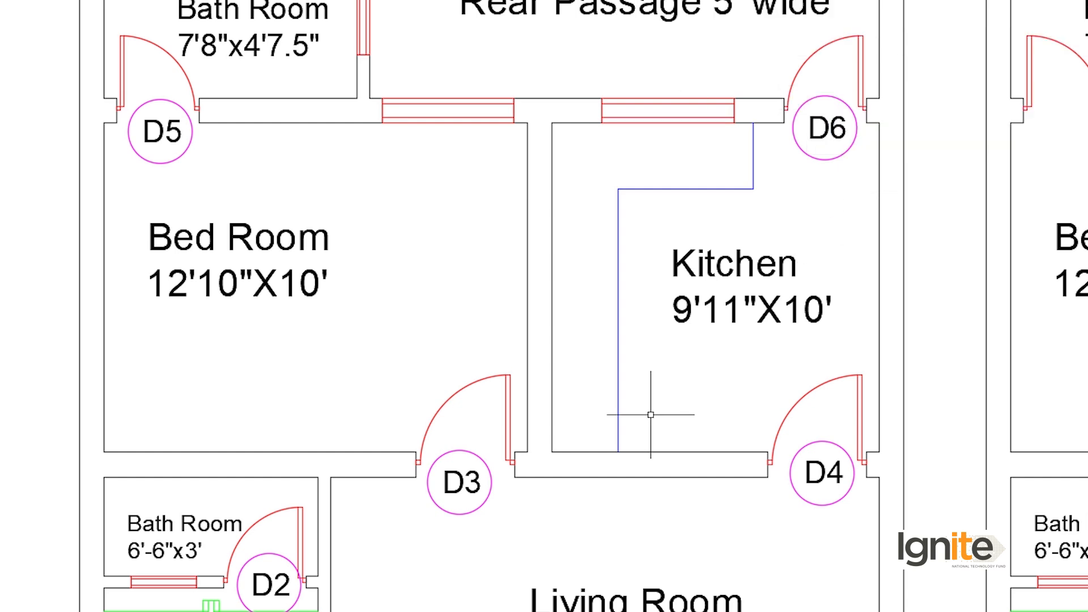
- Copy the circled D1 tag from its centre to the drawing room window facing the lawn
scroll(650, 415, "down", 2)
middle_click_drag(637, 413, 560, 248)
middle_click_drag(398, 532, 411, 408)
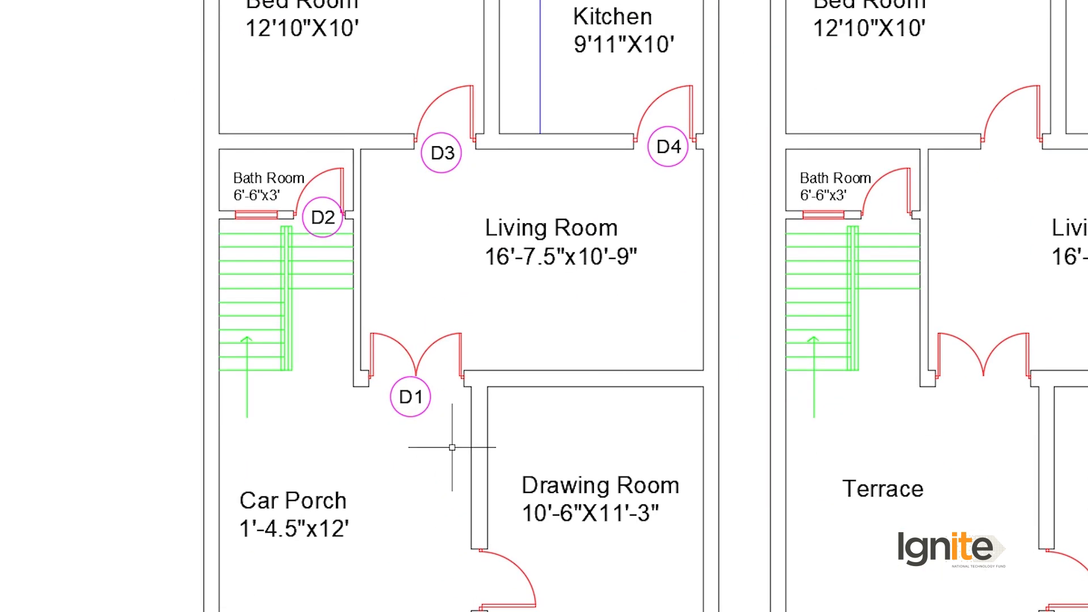
middle_click_drag(452, 447, 410, 350)
scroll(373, 312, "up", 4)
left_click(378, 337)
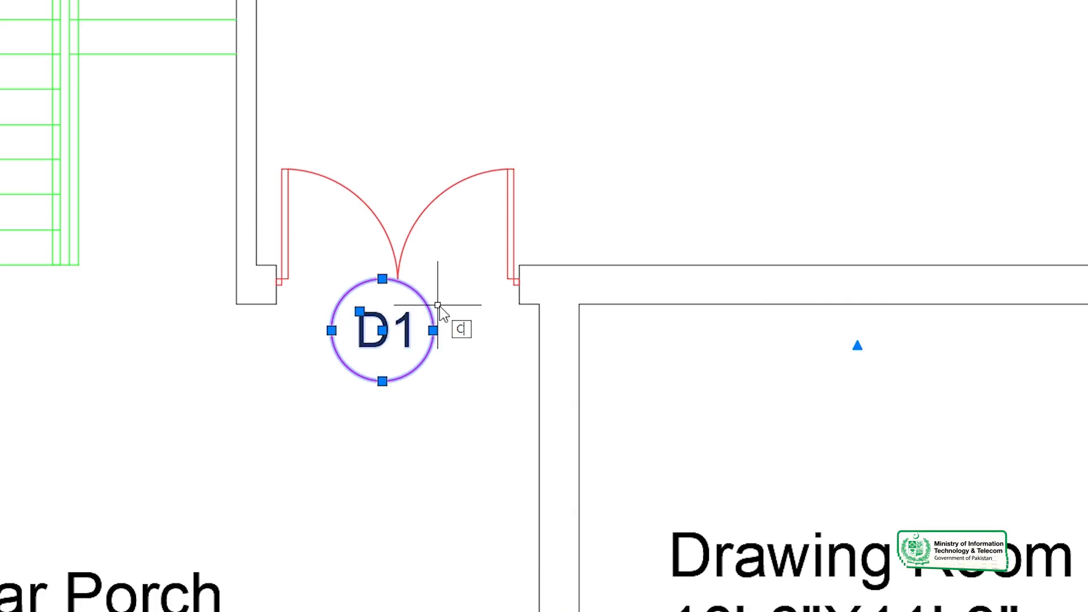
type("co")
key("space")
left_click(383, 329)
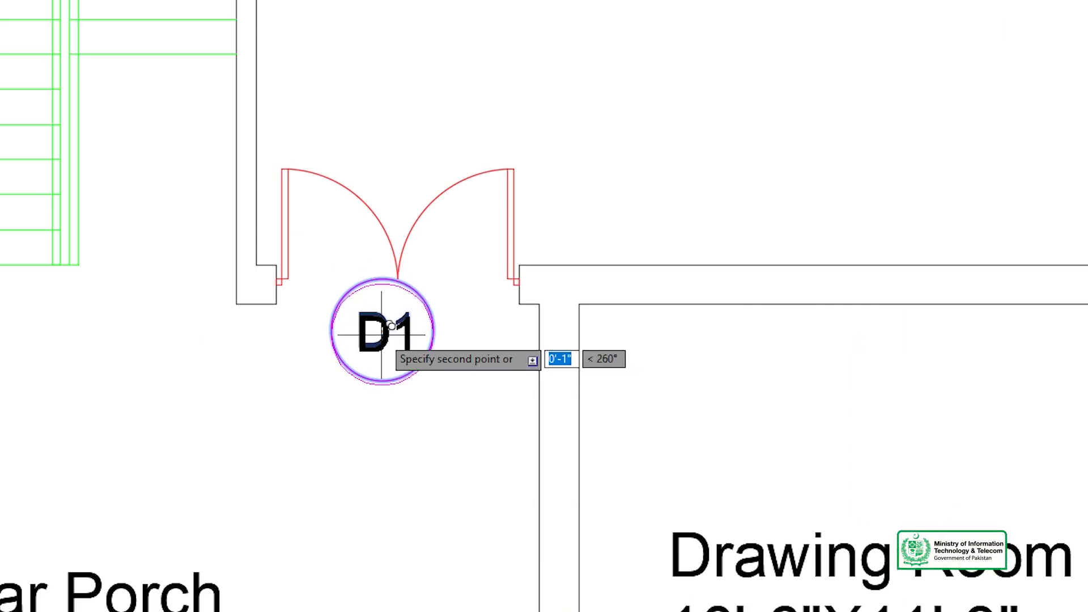
scroll(506, 420, "down", 3)
scroll(595, 440, "up", 6)
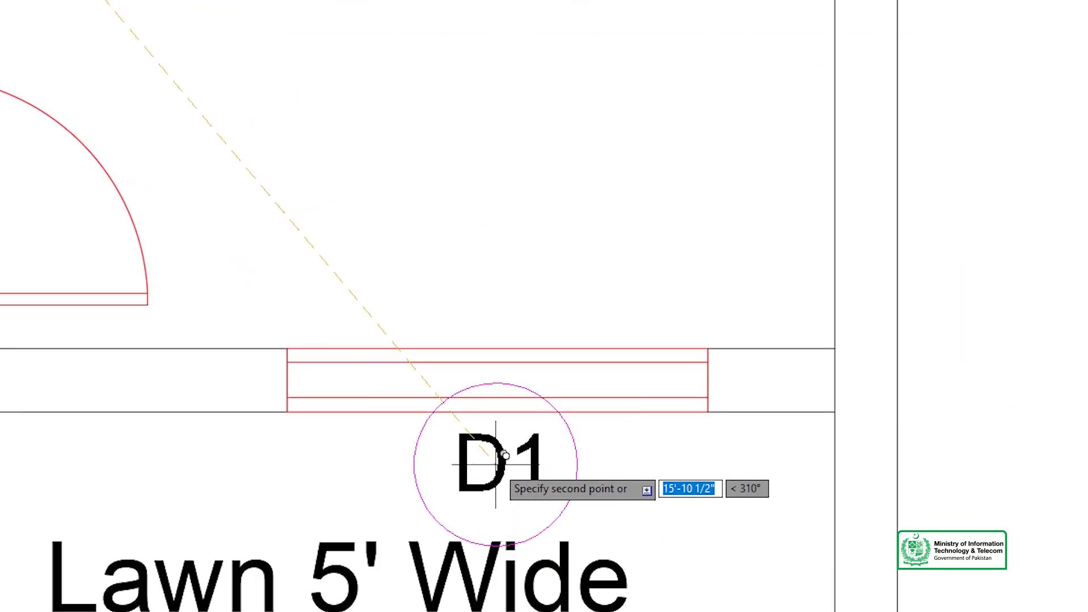
- Place another copy of the circled D1 tag at the small bathroom's window beside the stairs
scroll(482, 470, "down", 5)
scroll(522, 250, "up", 1)
middle_click_drag(443, 197, 474, 357)
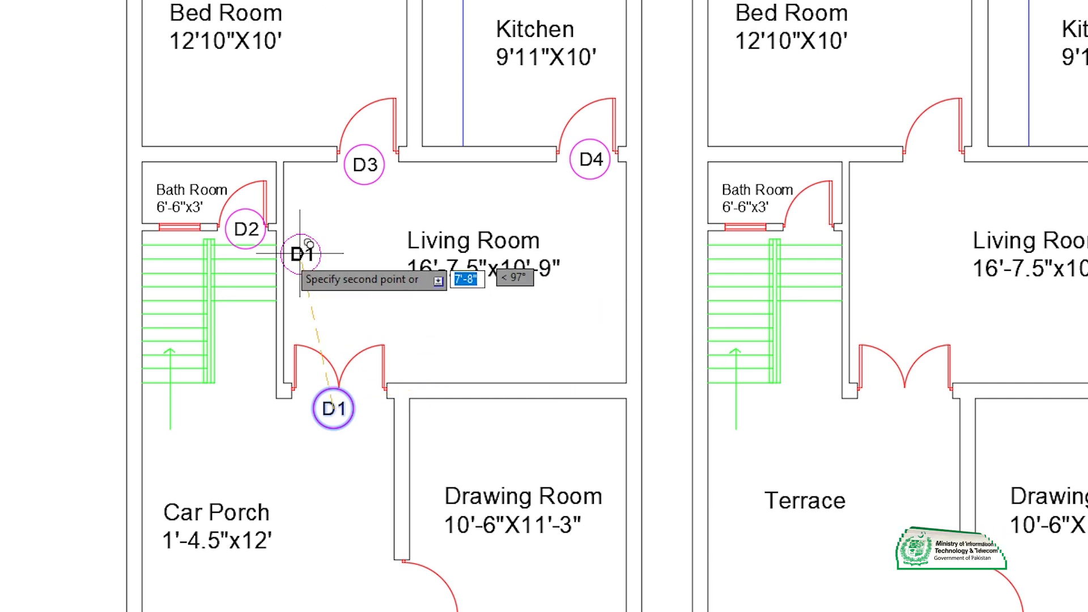
scroll(196, 248, "up", 2)
scroll(195, 248, "down", 3)
scroll(255, 296, "up", 5)
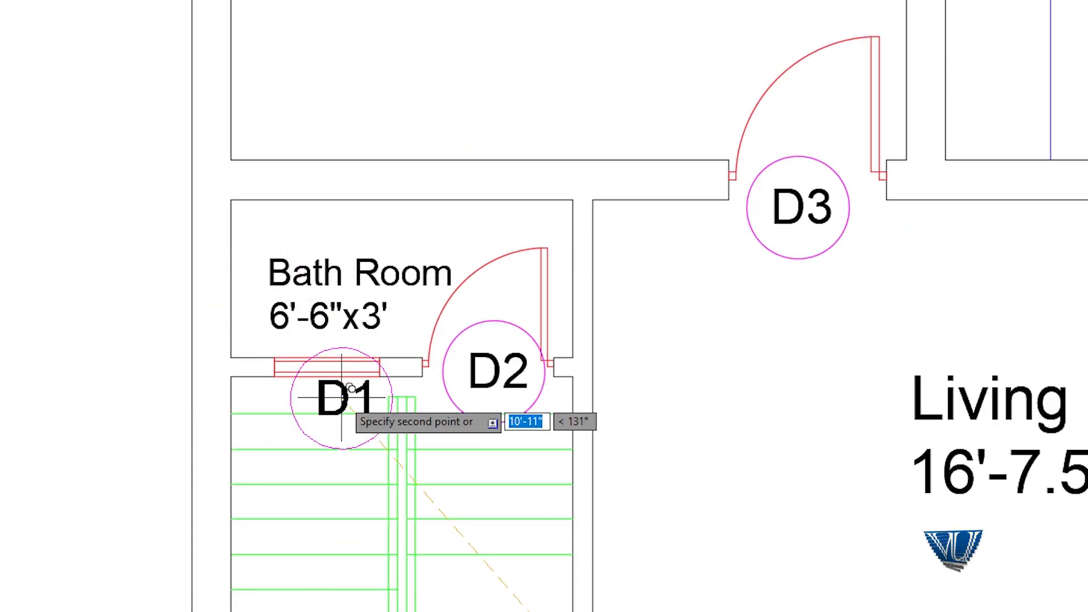
scroll(338, 408, "up", 2)
scroll(482, 365, "down", 4)
- Place D1 tag copies at the bedroom, kitchen and rear passage bathroom windows, and end the copying
middle_click_drag(754, 301, 533, 320)
scroll(537, 324, "down", 2)
middle_click_drag(509, 274, 499, 384)
middle_click_drag(497, 329, 461, 437)
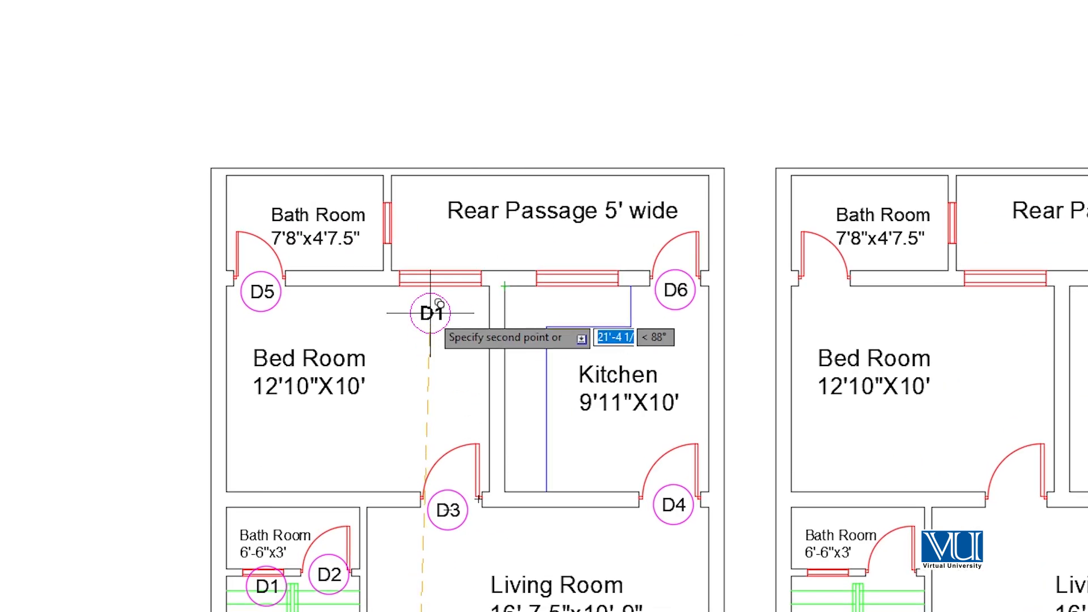
left_click(587, 305)
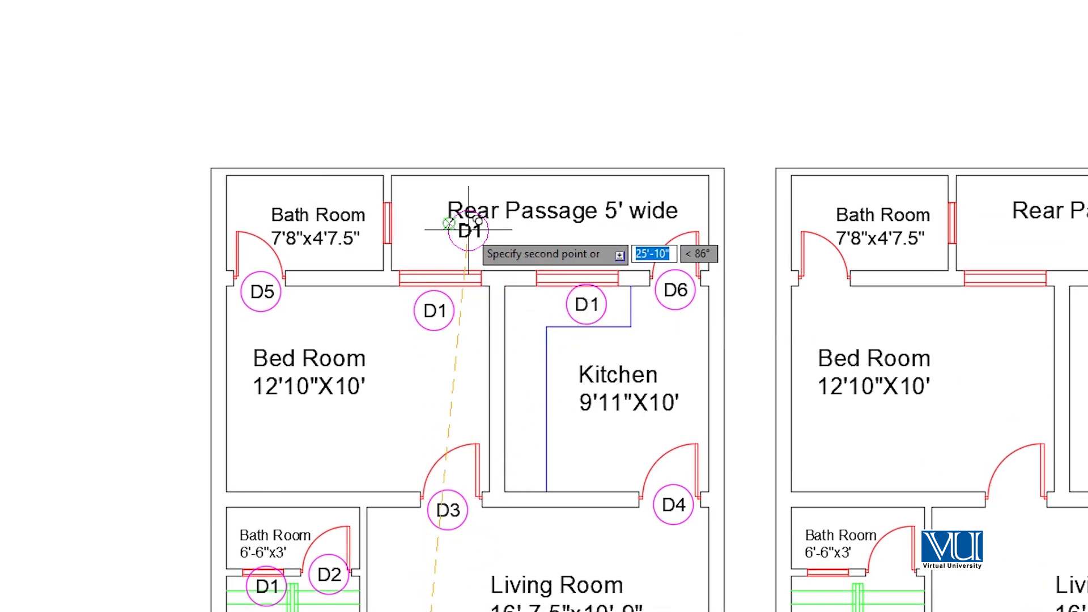
left_click(408, 223)
key("Return")
- Change the tag text at the drawing room window facing the lawn to W1
middle_click_drag(471, 445, 486, 168)
middle_click_drag(462, 388, 427, 166)
scroll(553, 438, "up", 4)
middle_click_drag(675, 555, 543, 328)
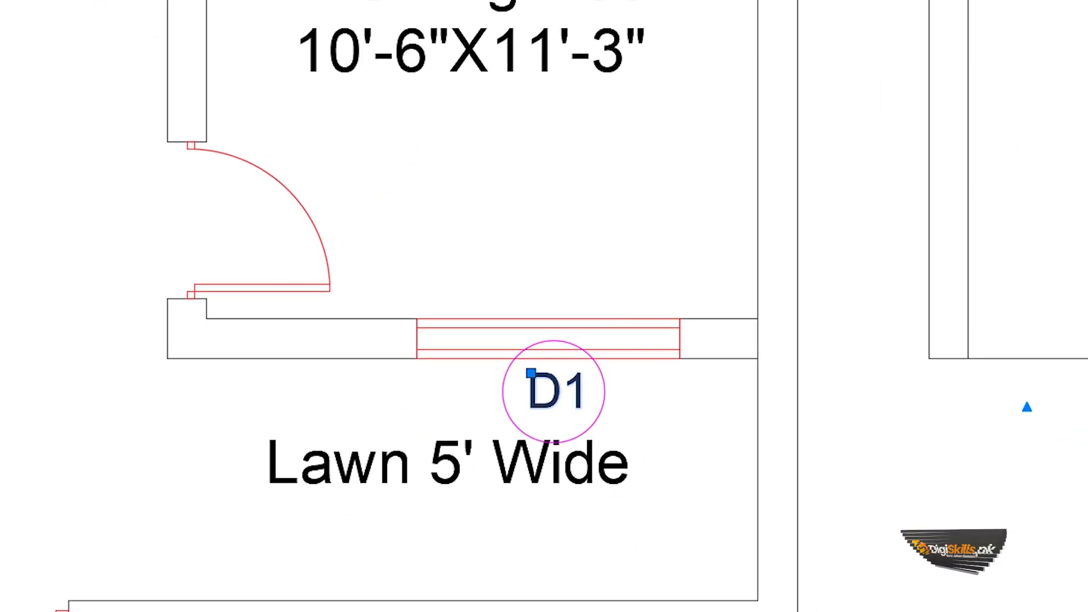
double_click(558, 391)
left_click_drag(577, 390, 549, 401)
type("w1")
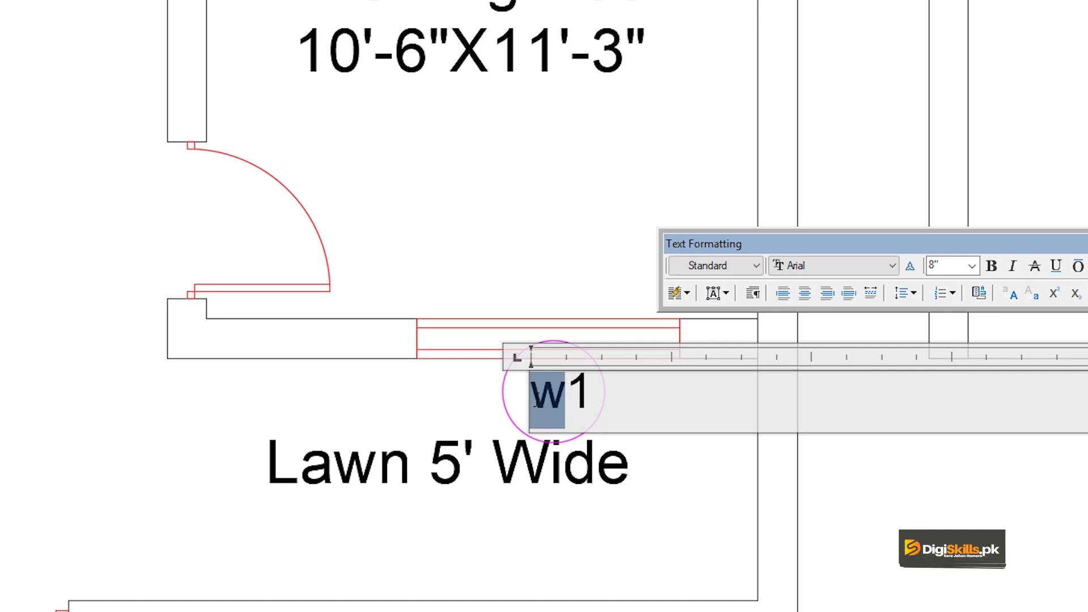
type("W")
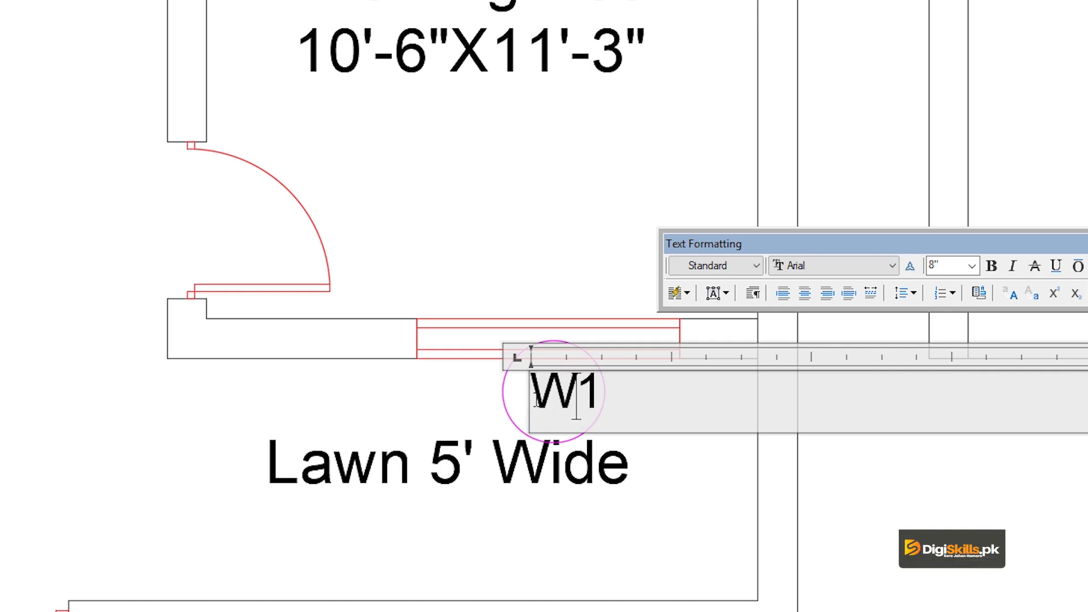
left_click(470, 316)
- Change the tag text at the small bathroom's window beside the stairs to W2
scroll(509, 252, "down", 4)
middle_click_drag(498, 223, 529, 410)
scroll(209, 74, "down", 1)
scroll(204, 77, "up", 7)
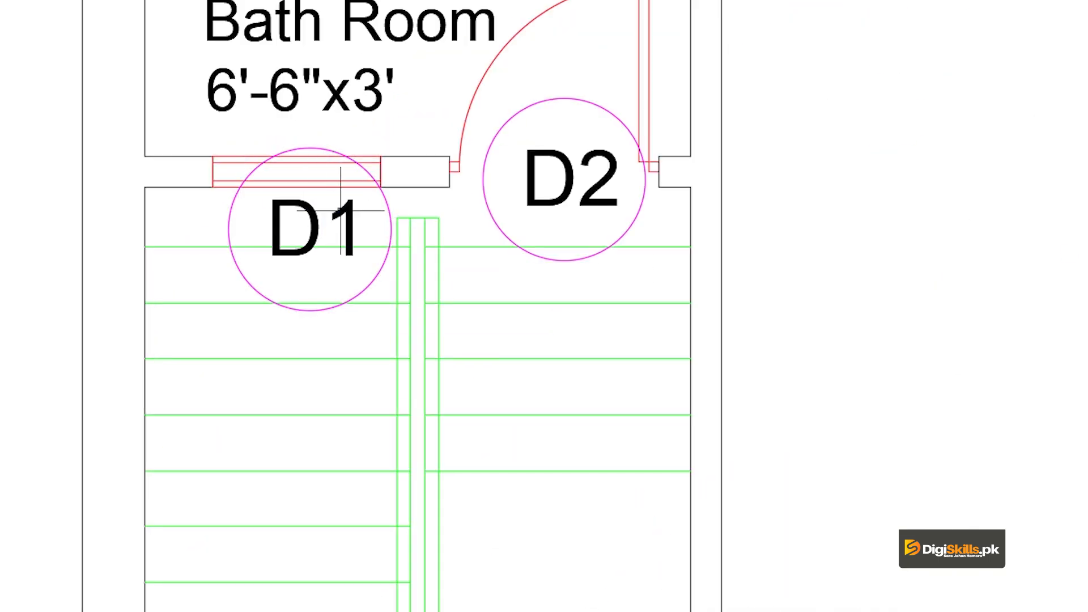
double_click(321, 228)
left_click_drag(365, 220, 243, 204)
type("W2")
left_click(254, 216)
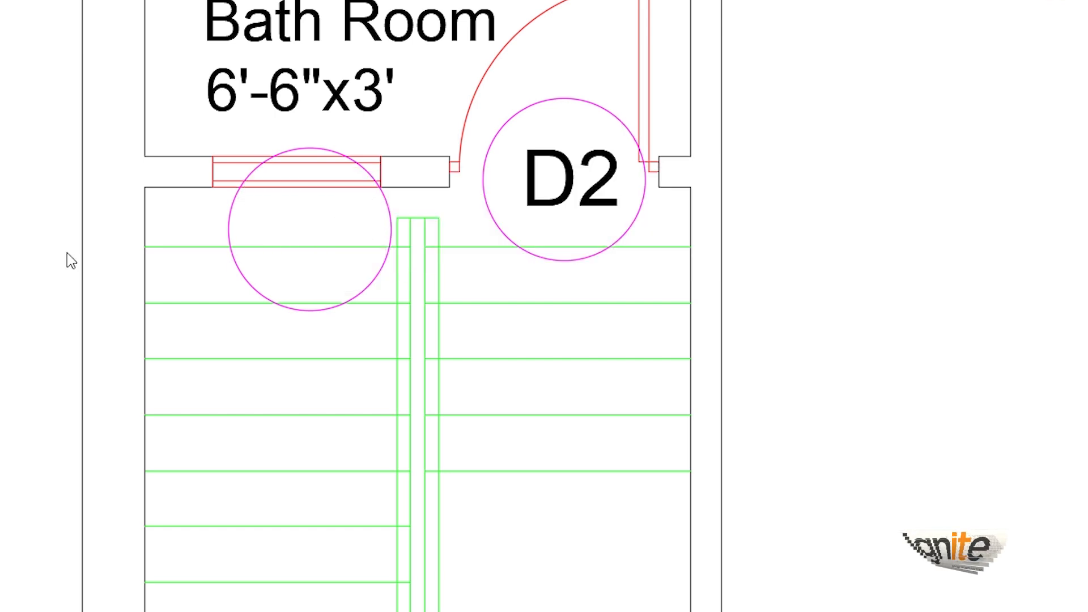
- Change the tag text at the bedroom's rear window to W3
scroll(36, 242, "down", 5)
scroll(439, 199, "down", 3)
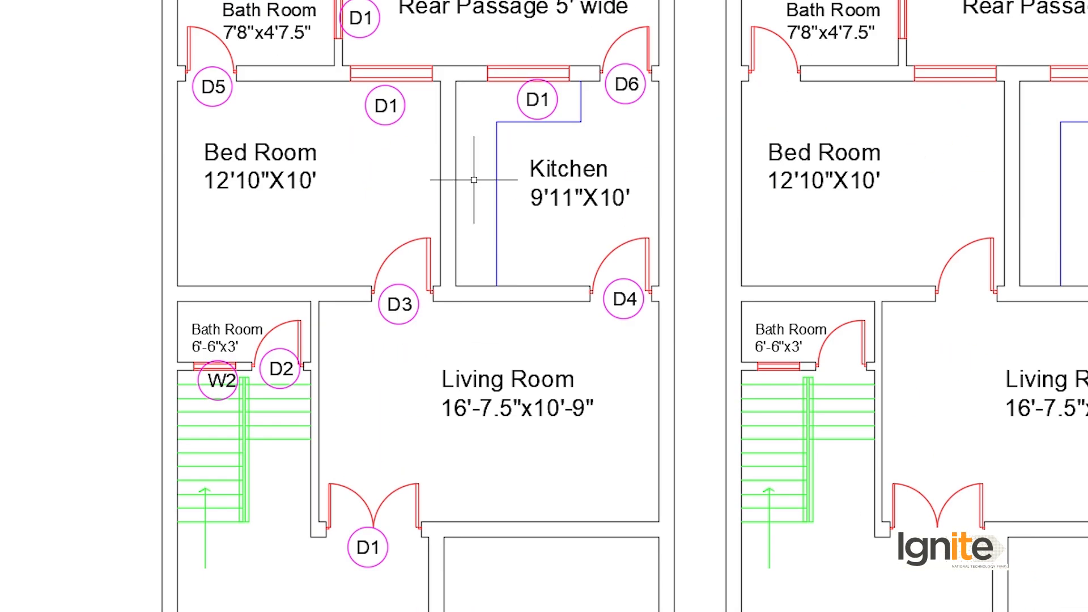
scroll(401, 248, "up", 6)
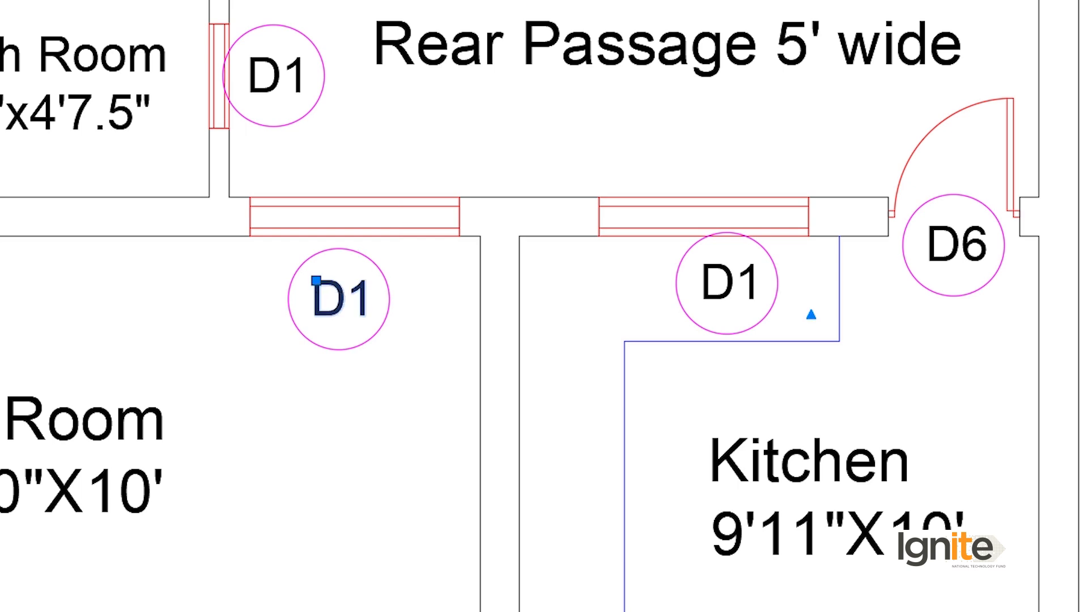
double_click(369, 294)
type("W3")
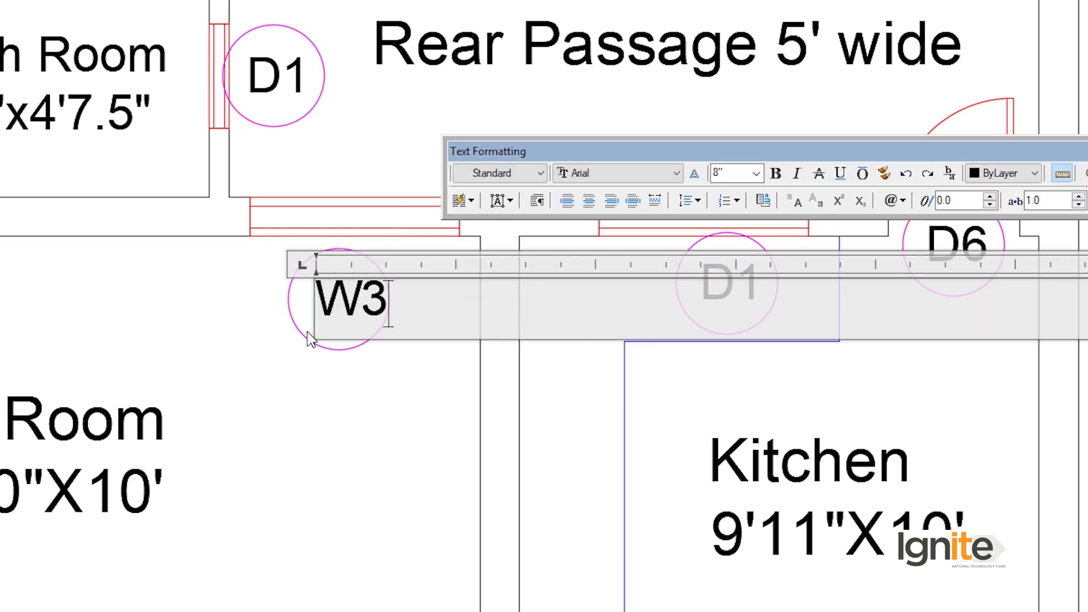
left_click(306, 366)
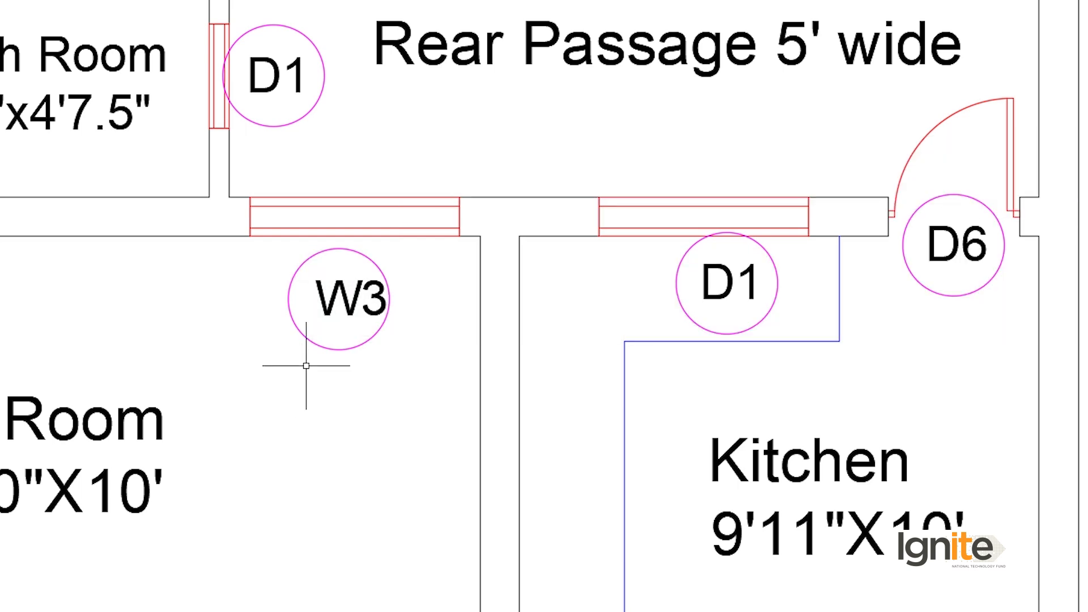
- Change the tag text at the kitchen's rear window to W4
double_click(731, 280)
left_click_drag(766, 284, 710, 282)
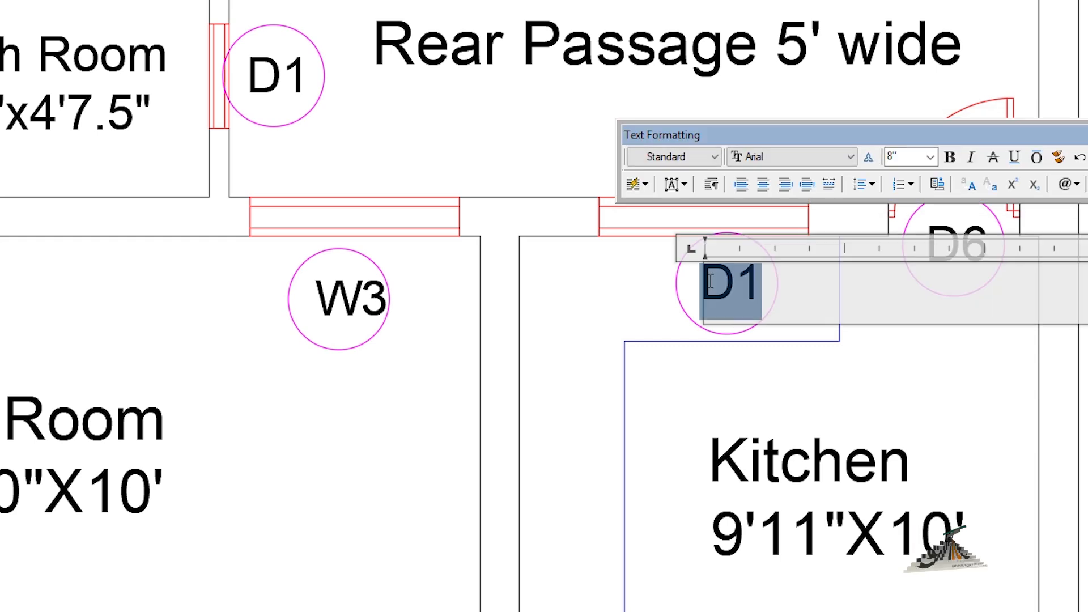
type("W4")
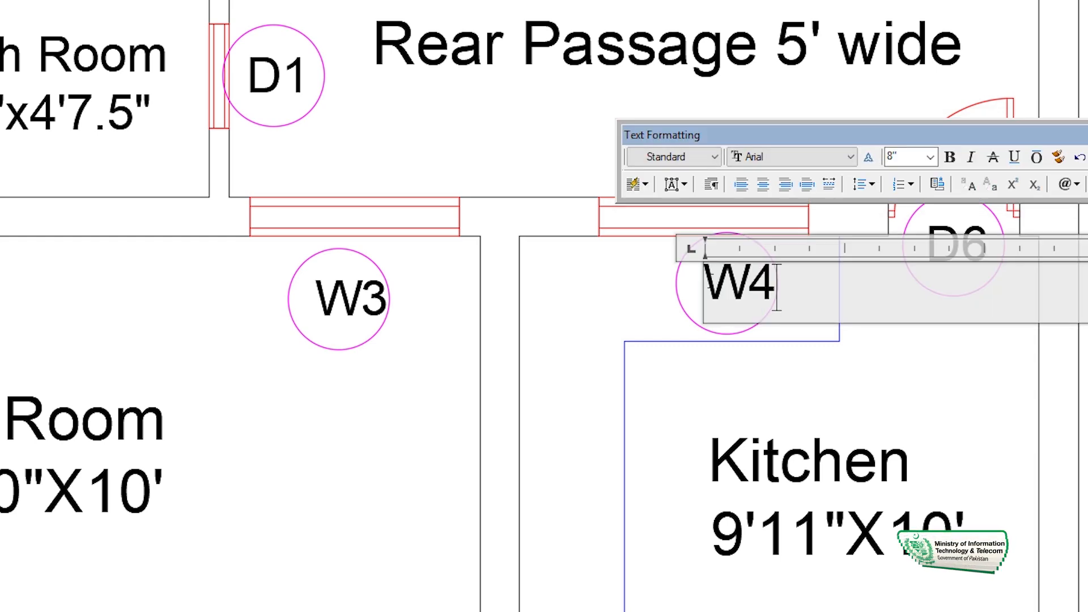
left_click(560, 340)
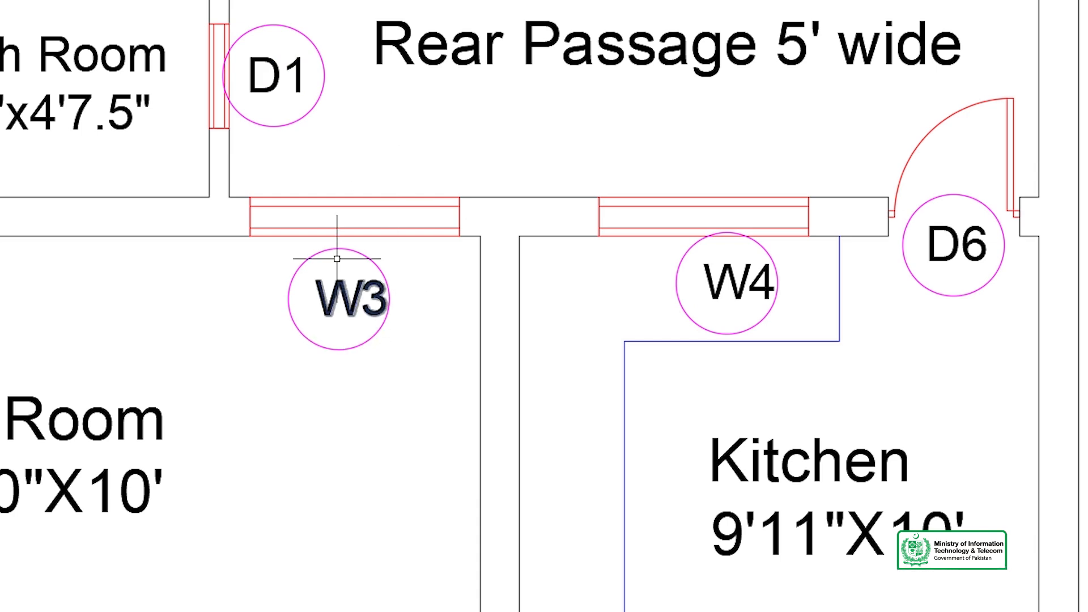
- Change the tag text at the bathroom window facing the rear passage to W5
middle_click_drag(358, 313, 375, 386)
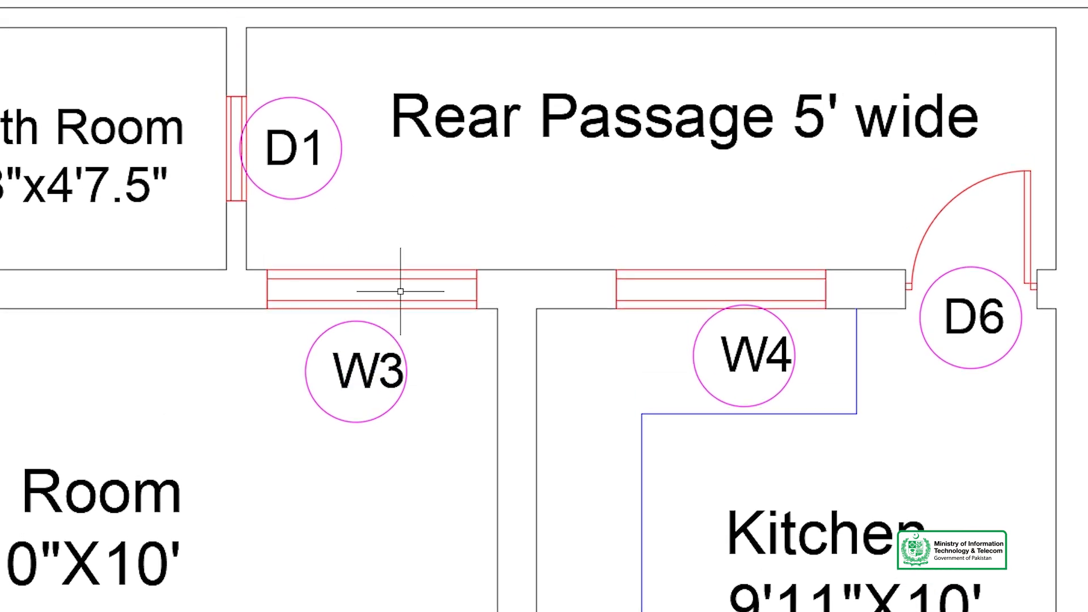
middle_click_drag(400, 292, 431, 330)
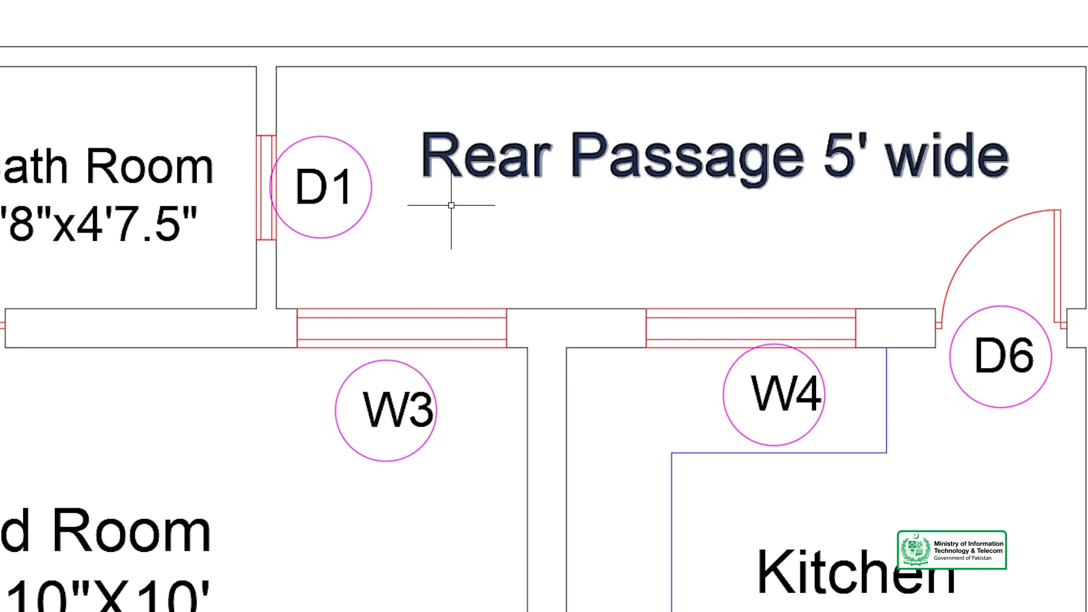
double_click(329, 189)
left_click_drag(331, 190, 273, 182)
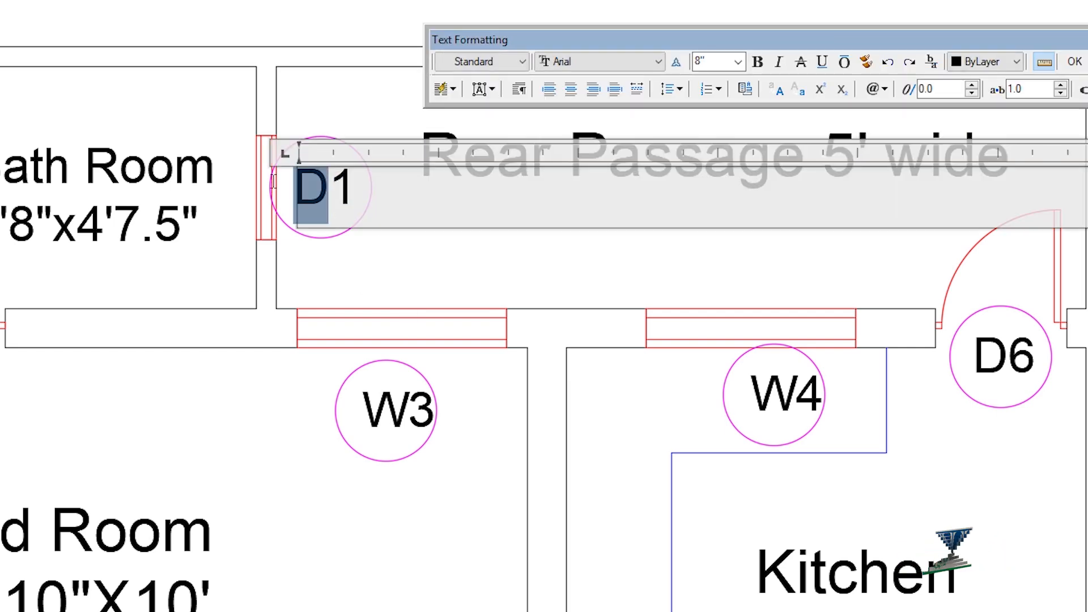
left_click_drag(363, 187, 284, 176)
type("W5")
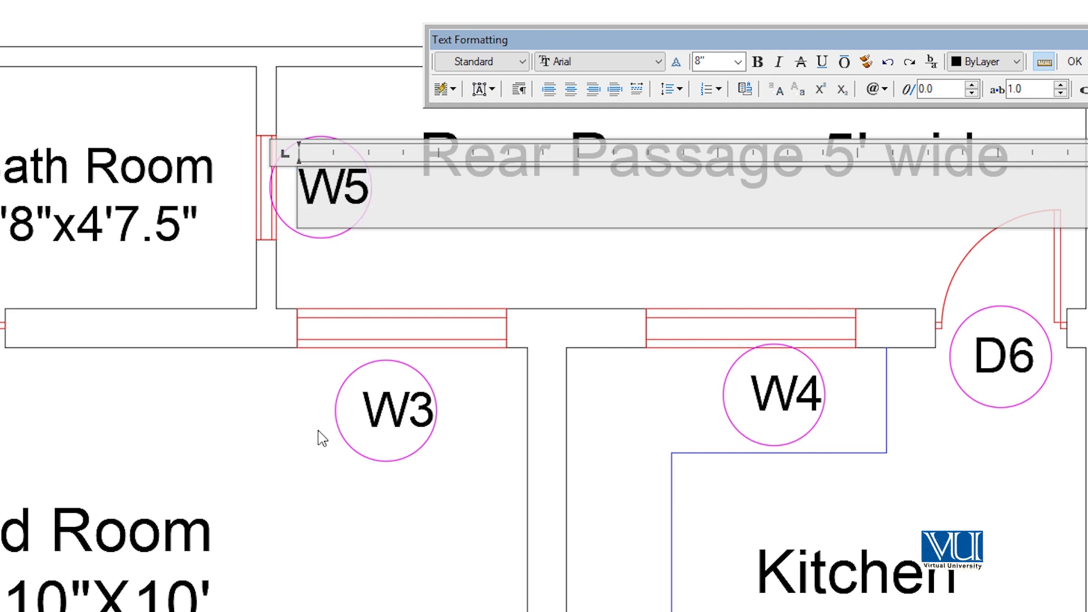
left_click(322, 439)
- Set up a new empty table with 4 columns and 10 data rows, using the Standard table style
scroll(359, 272, "down", 5)
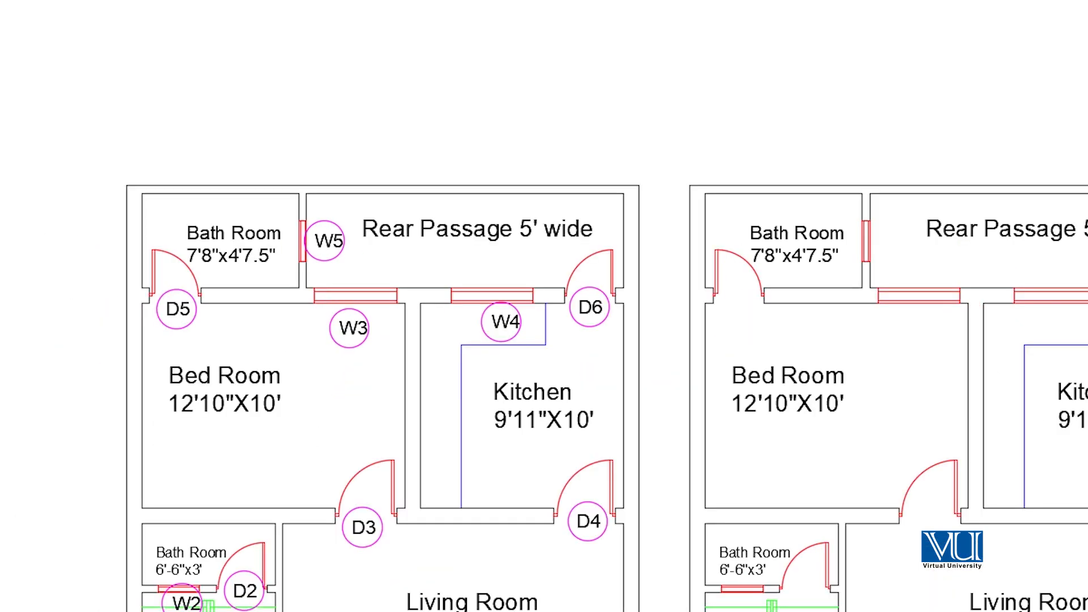
scroll(522, 201, "up", 2)
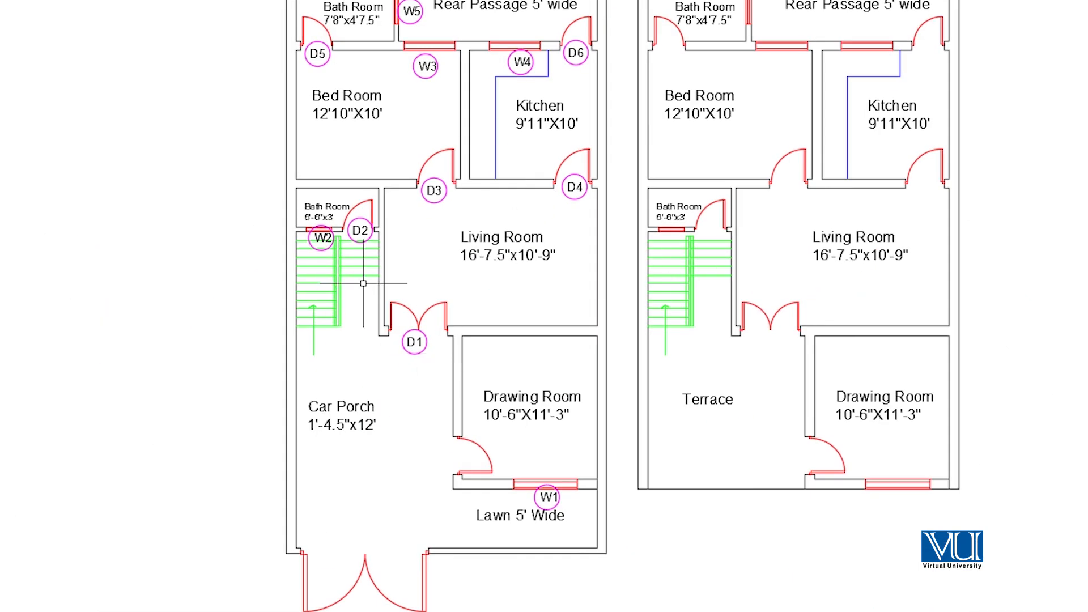
scroll(357, 272, "down", 2)
middle_click_drag(507, 281, 354, 105)
scroll(353, 105, "down", 3)
mouse_move(418, 201)
middle_mouse_down()
mouse_move(435, 209)
mouse_move(454, 297)
middle_mouse_up()
scroll(453, 297, "up", 2)
mouse_move(431, 292)
middle_mouse_down()
mouse_move(420, 308)
mouse_move(321, 292)
mouse_move(329, 326)
middle_mouse_up()
type("T")
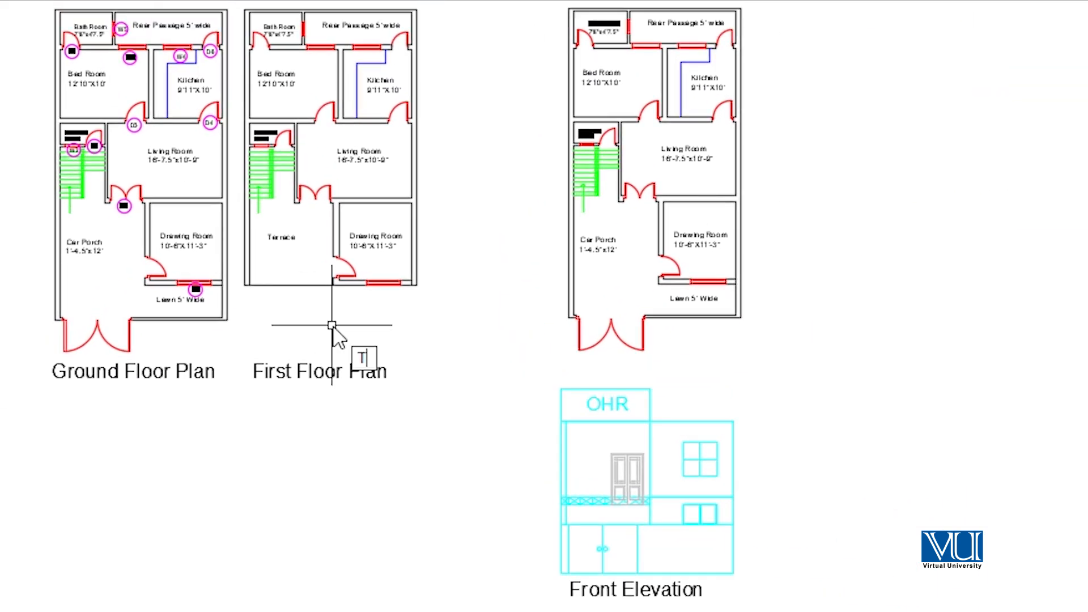
type("AB")
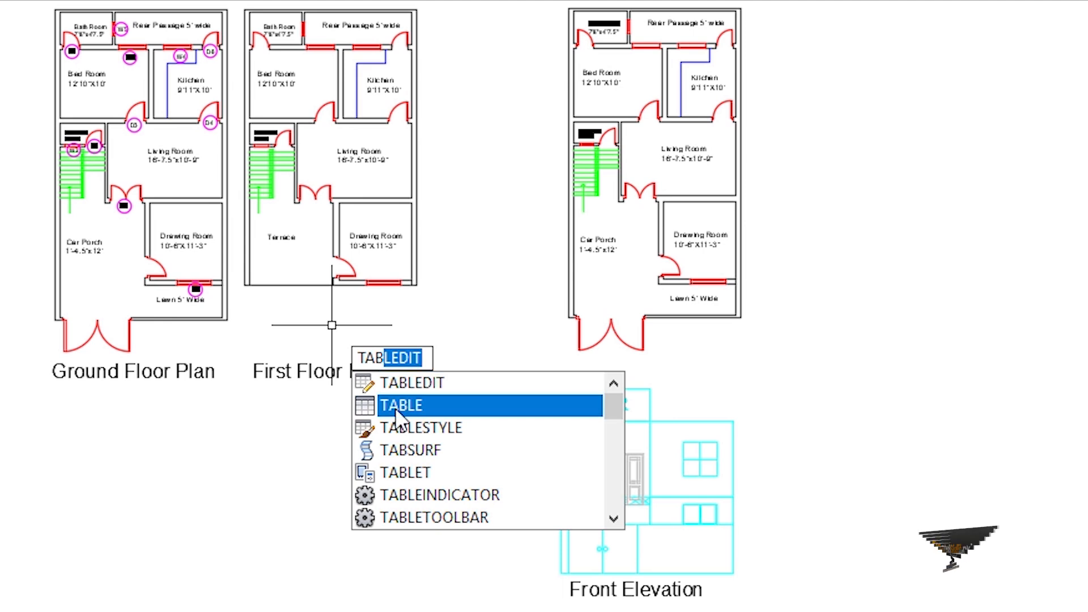
left_click(400, 406)
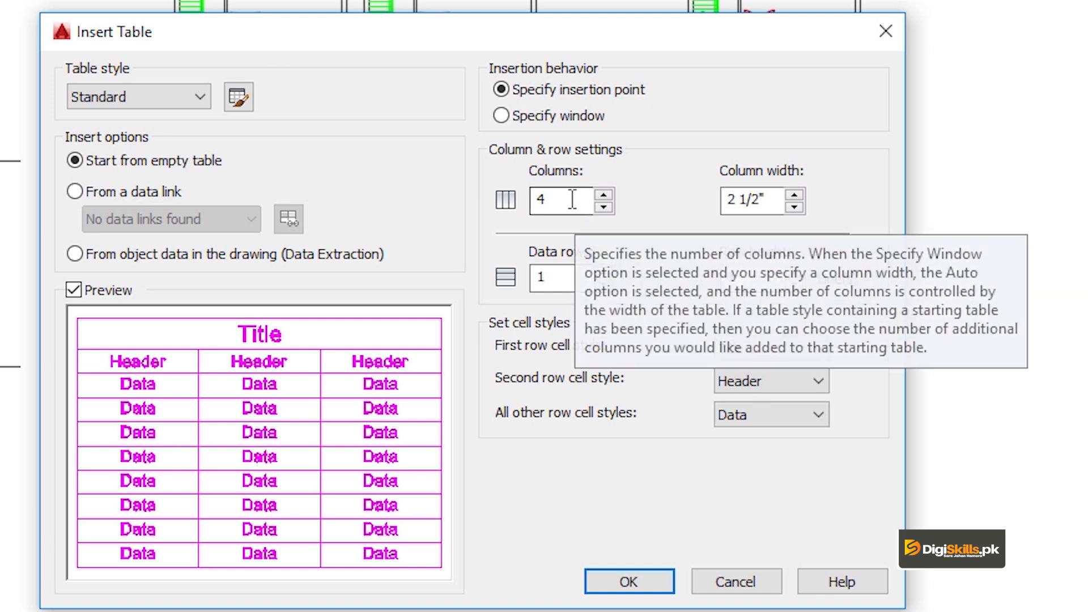
double_click(604, 271)
left_click(603, 269)
left_click(603, 269)
left_click(602, 269)
left_click(603, 269)
left_click(603, 270)
left_click(602, 269)
left_click(603, 270)
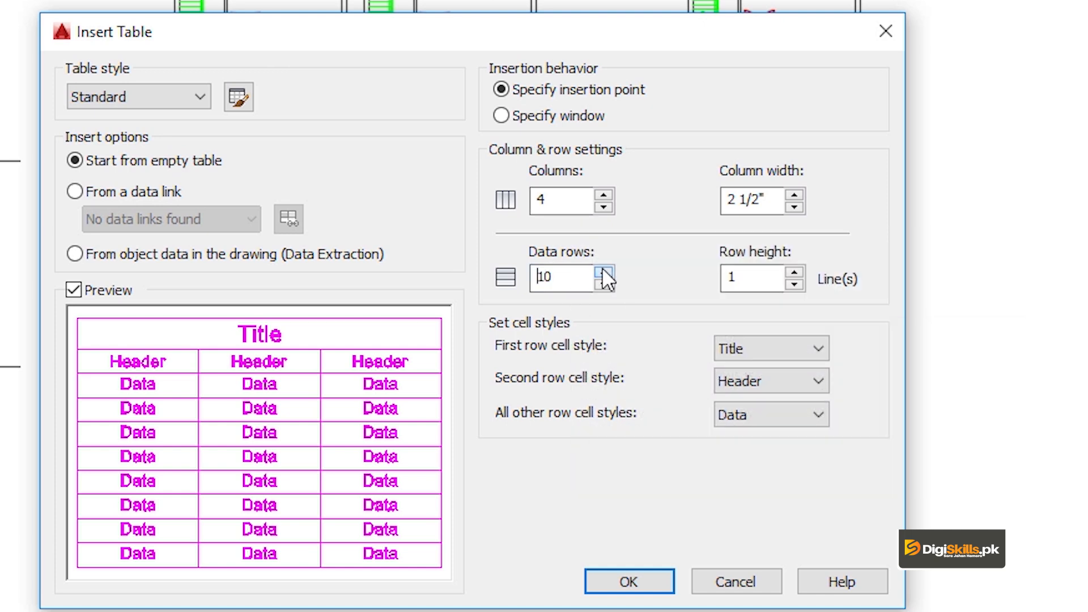
- Place the table in the blank space below the ground floor plan's title, leaving its cells empty
left_click(620, 567)
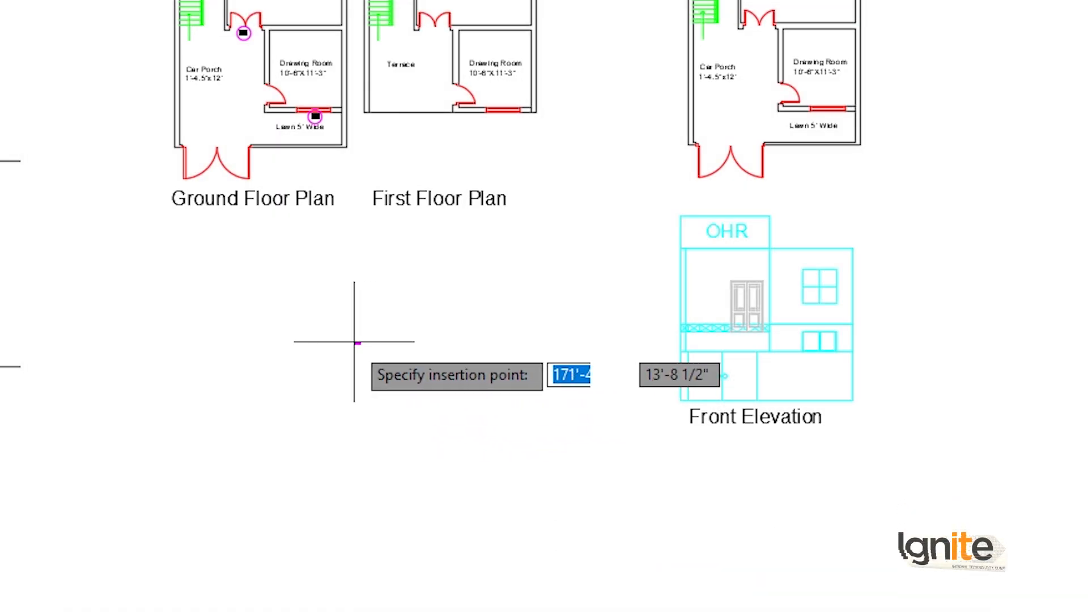
left_click(312, 354)
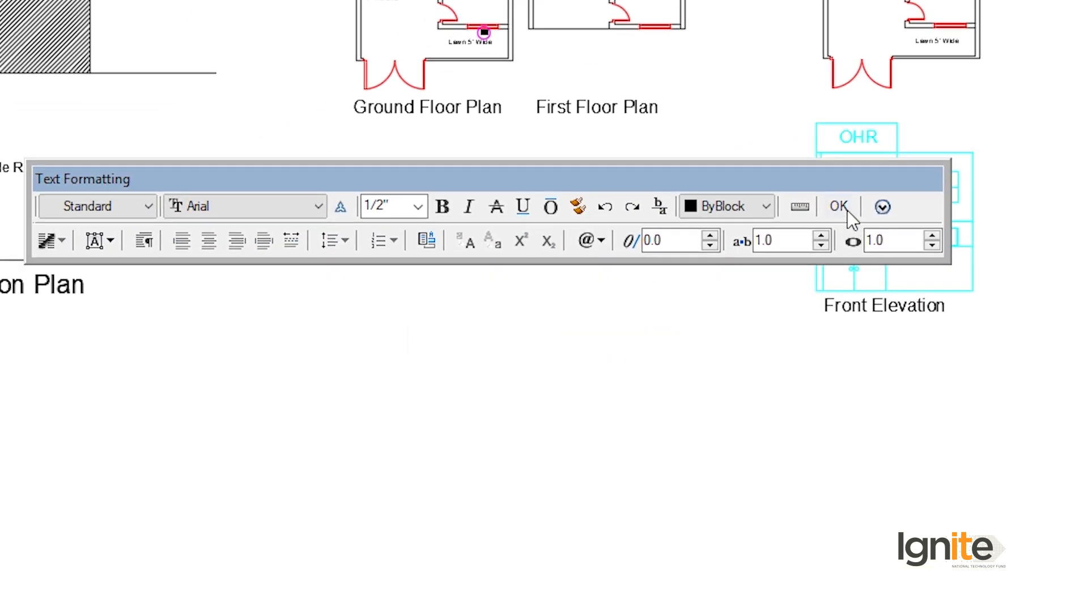
left_click(840, 206)
- Scale up the table freehand until it is about as wide as the two floor plans together
scroll(505, 179, "up", 5)
left_click(510, 157)
type("SC")
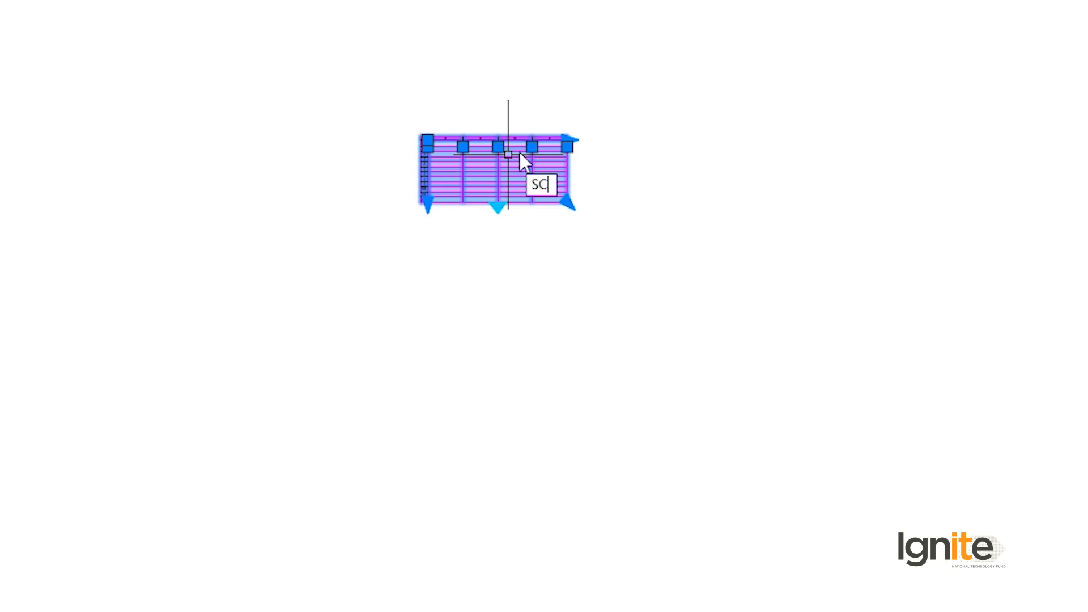
key("Return")
scroll(533, 155, "down", 8)
left_click(532, 154)
scroll(550, 109, "down", 5)
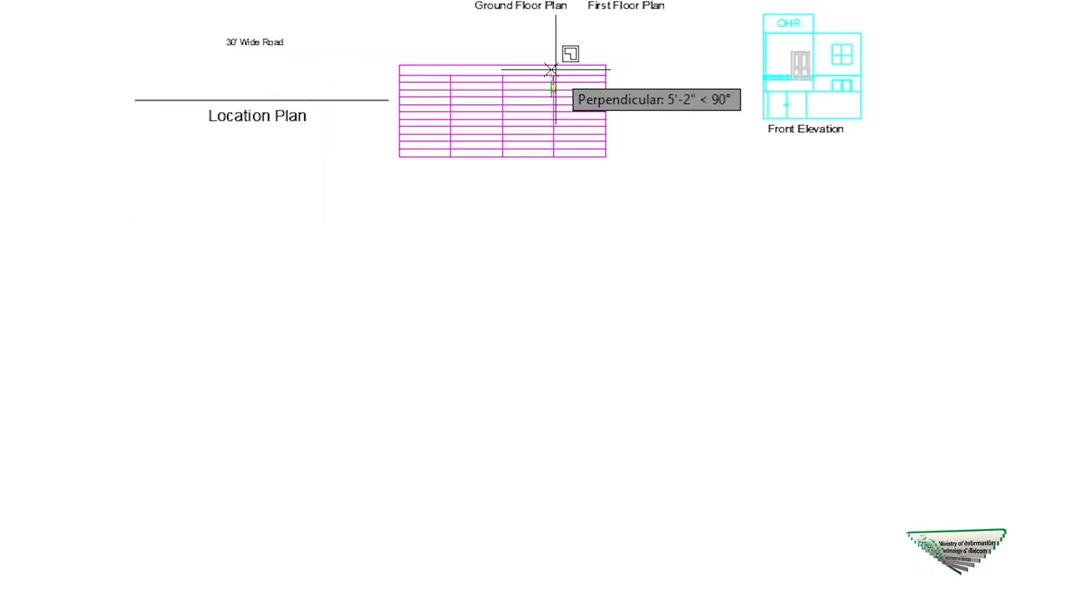
left_click(554, 68)
- Enter "Schedule of Doors/Windows" in the table's title row
middle_click_drag(507, 66, 522, 104)
scroll(503, 124, "up", 4)
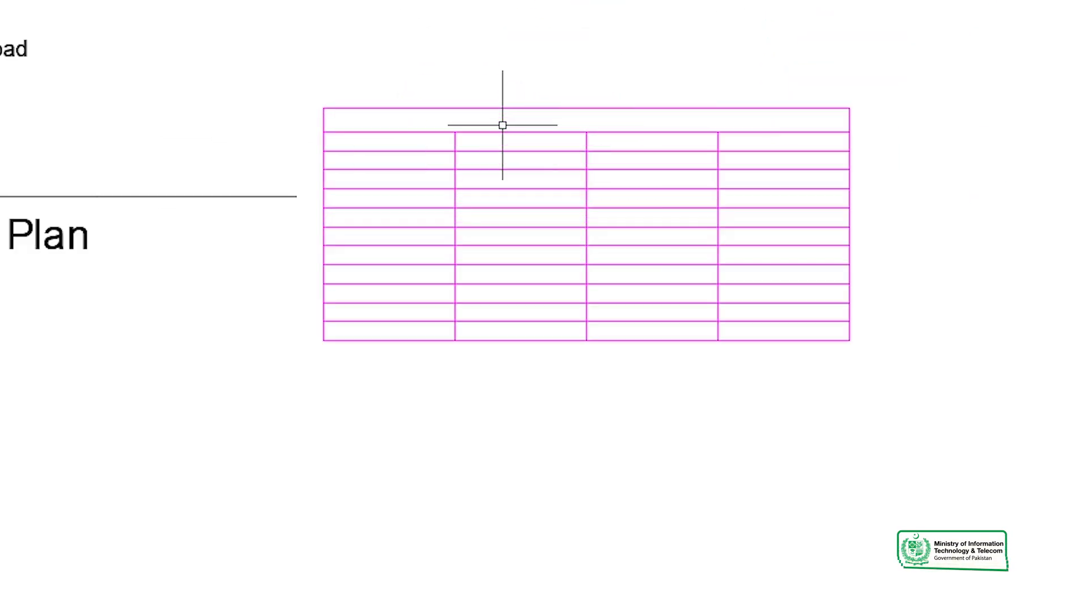
scroll(515, 144, "up", 4)
scroll(482, 86, "down", 3)
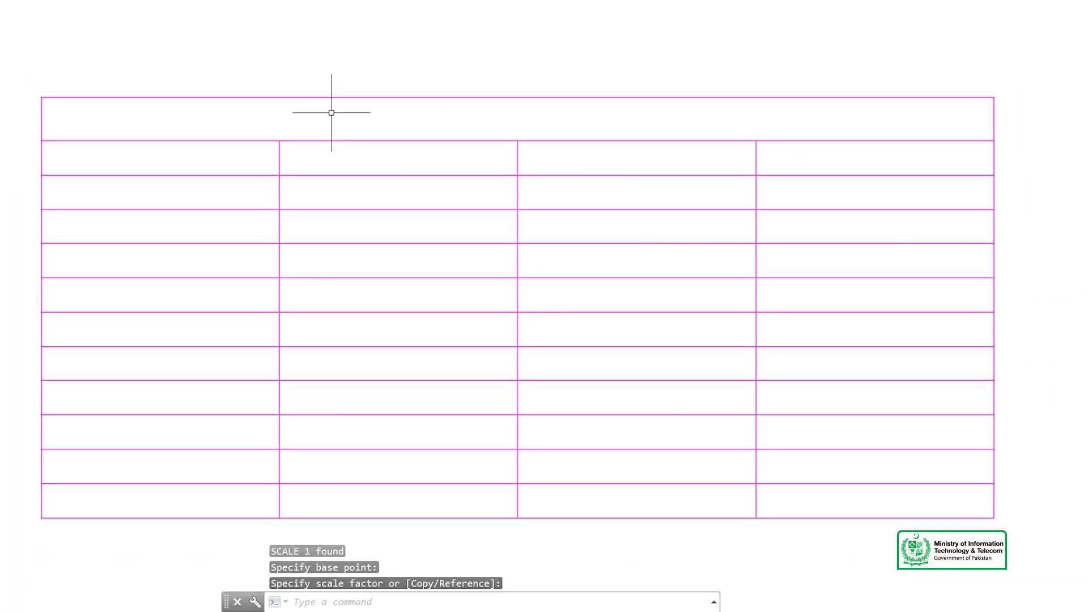
double_click(338, 119)
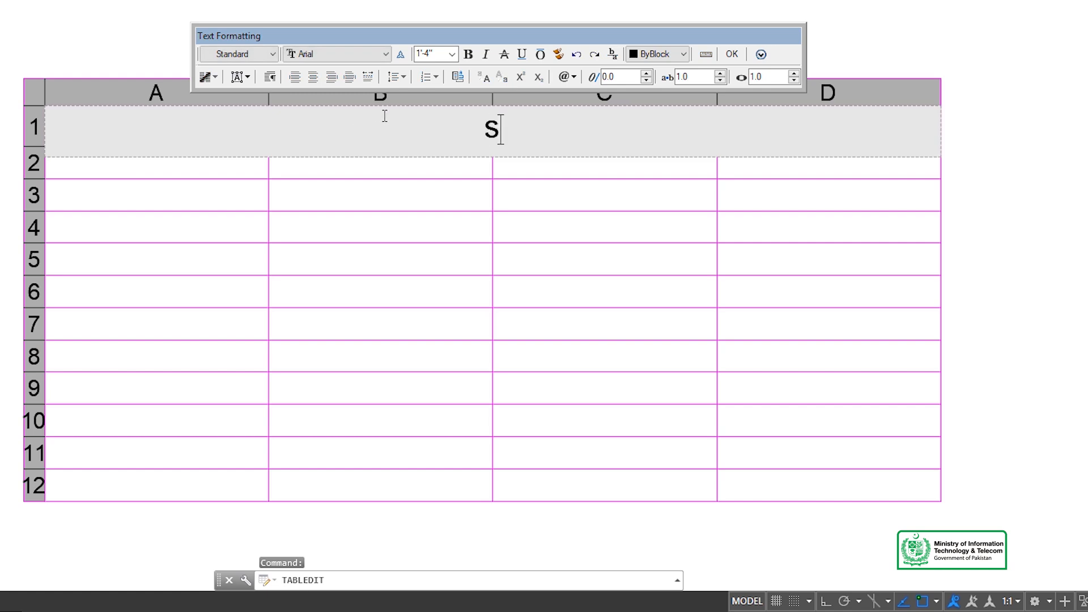
type("sC")
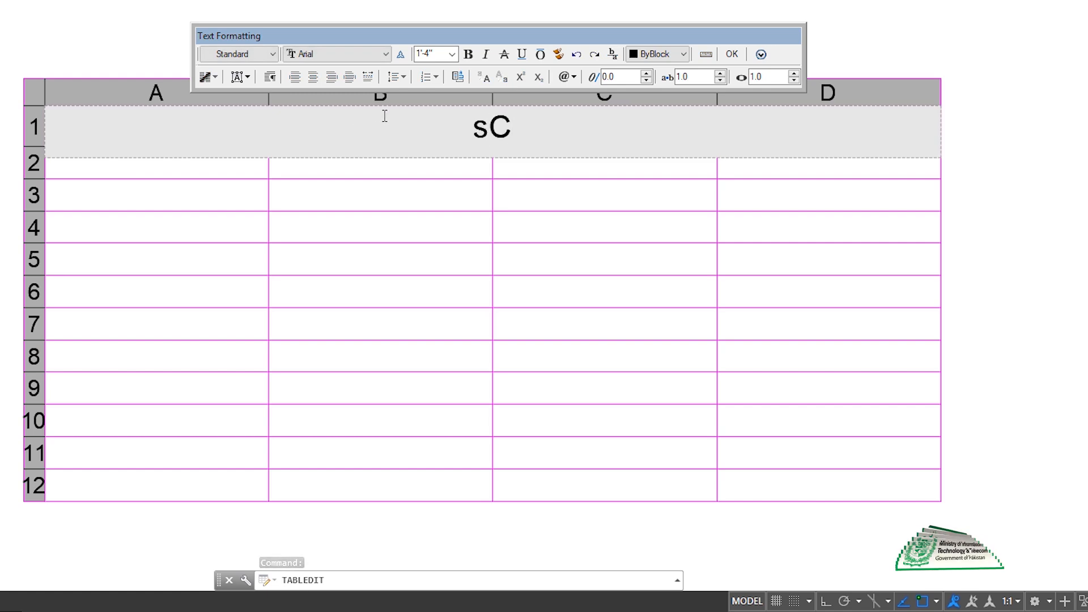
type("H")
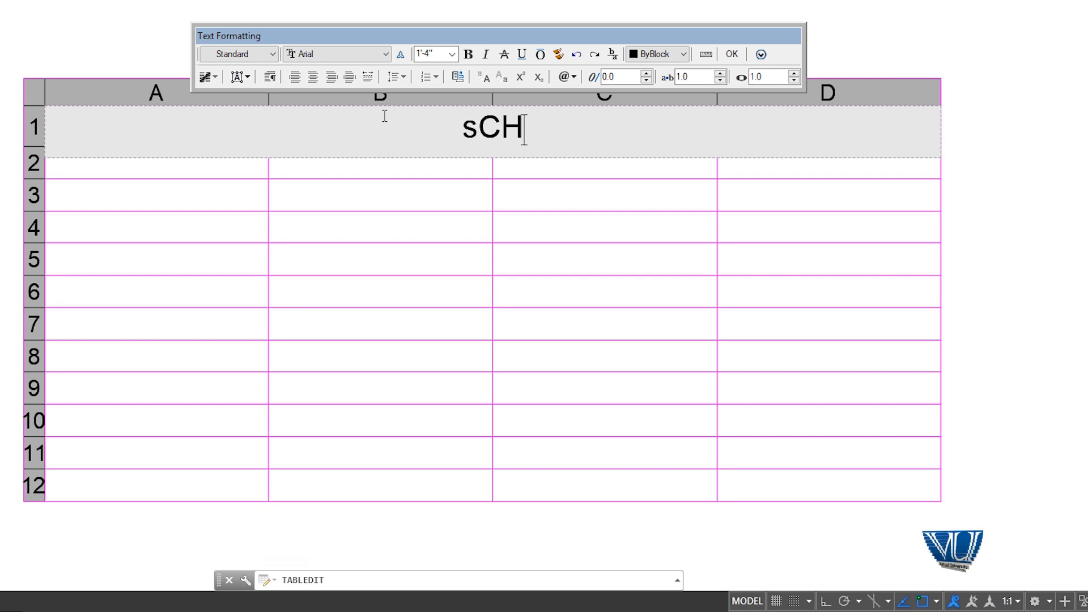
type("EDULE of")
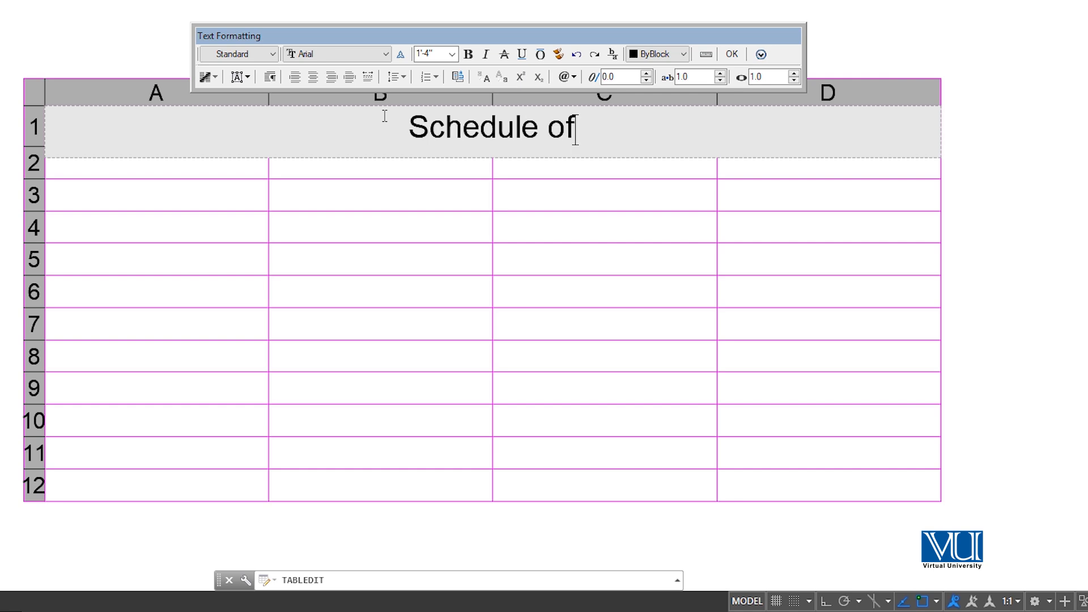
type(" D")
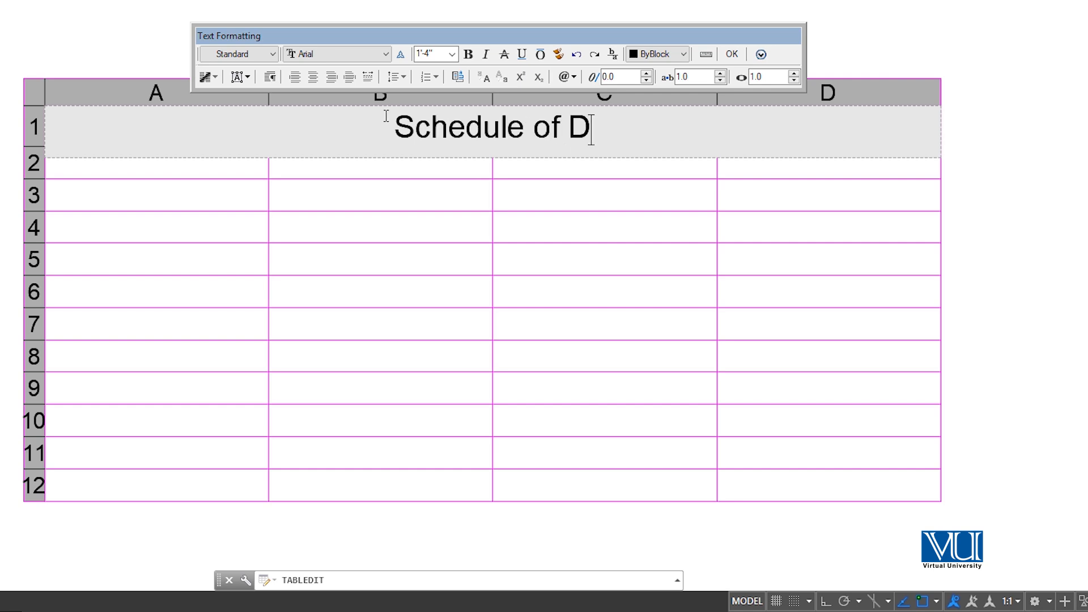
type("oors/")
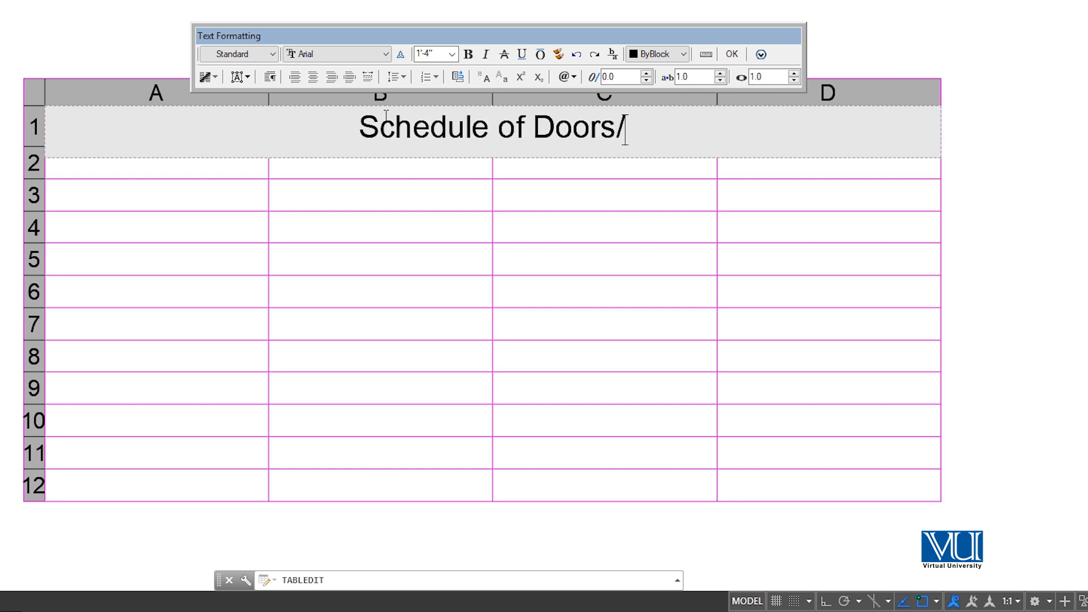
type("Win")
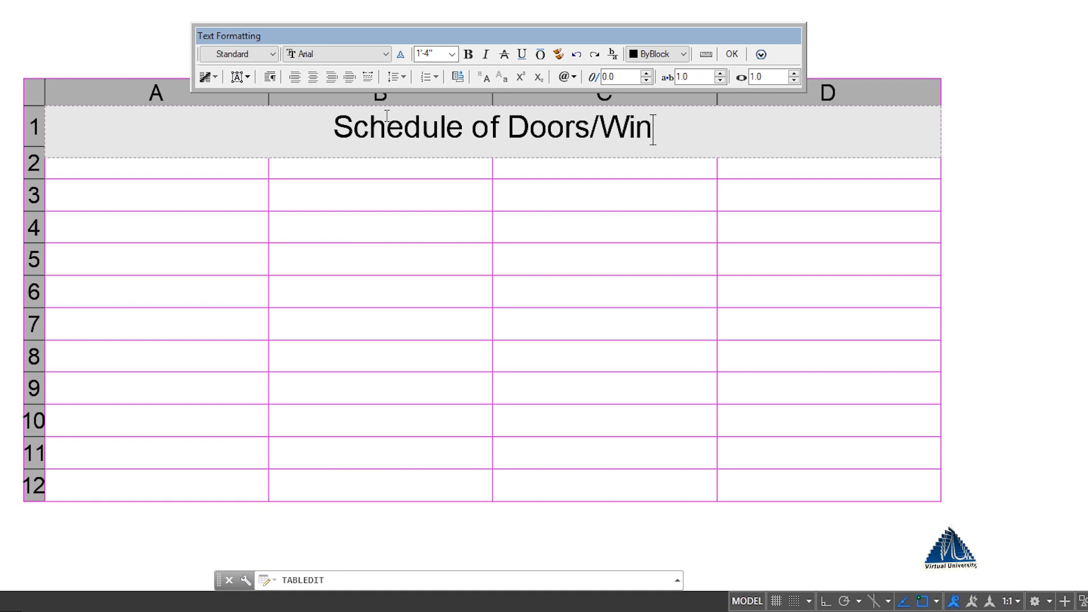
type("dows")
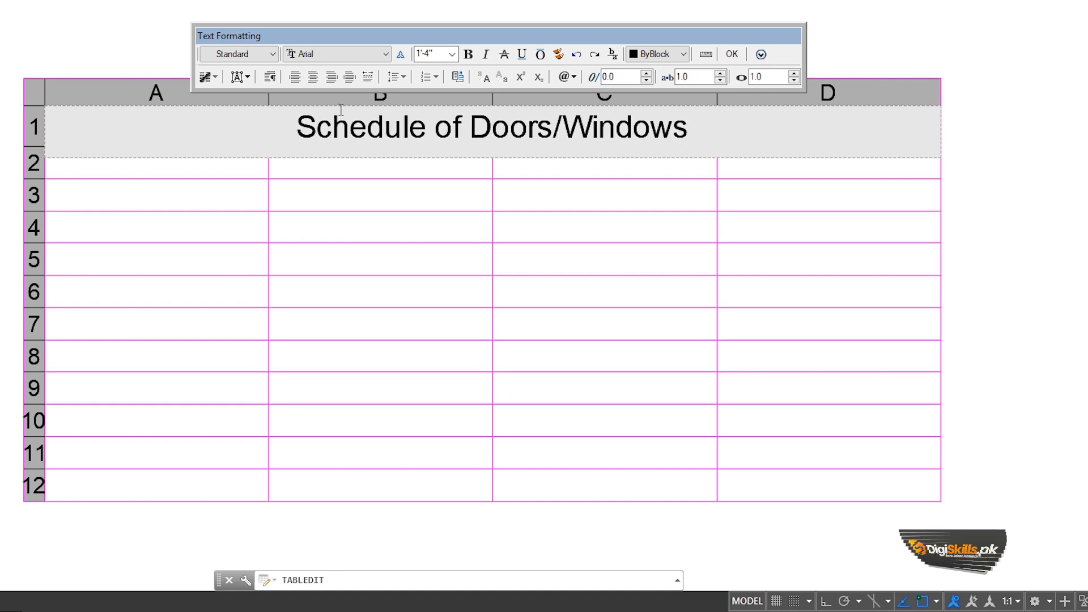
key("Escape")
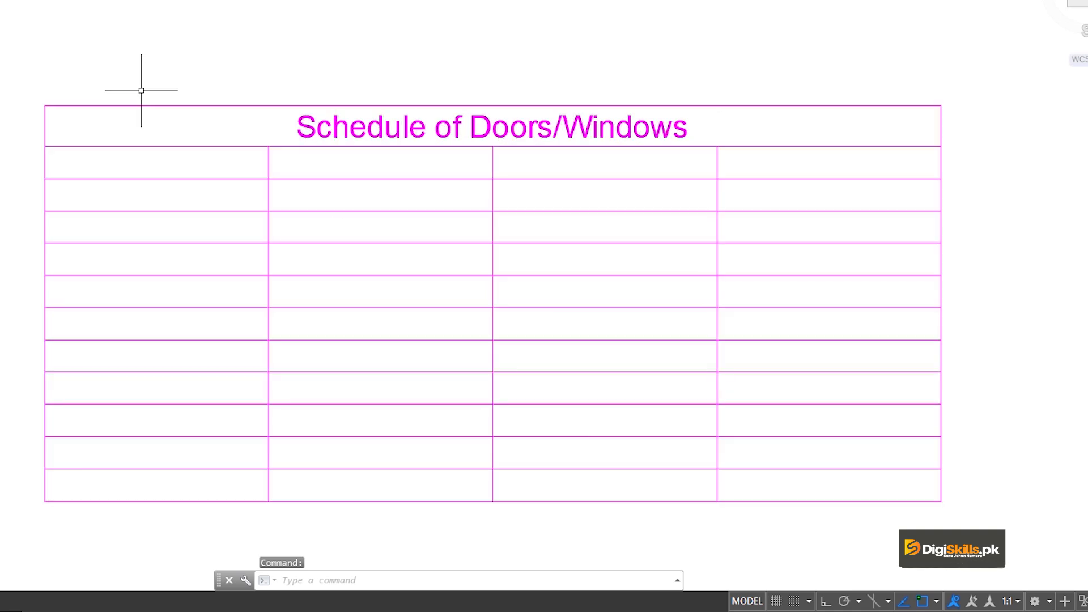
- Enter the column headers "Type" in cell A2 and "Size" in cell B2
double_click(125, 159)
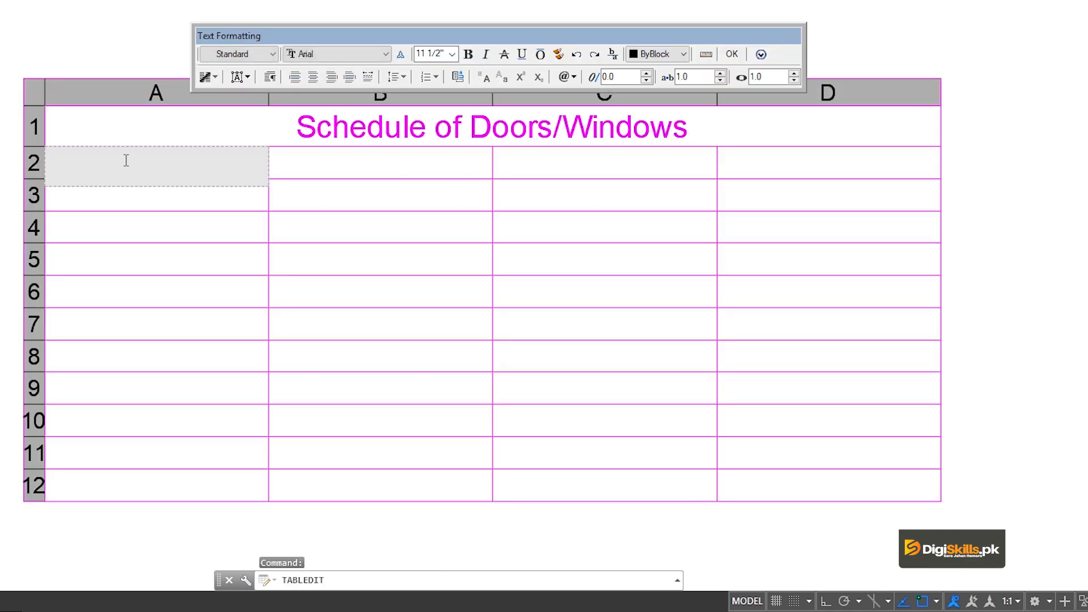
type("Type")
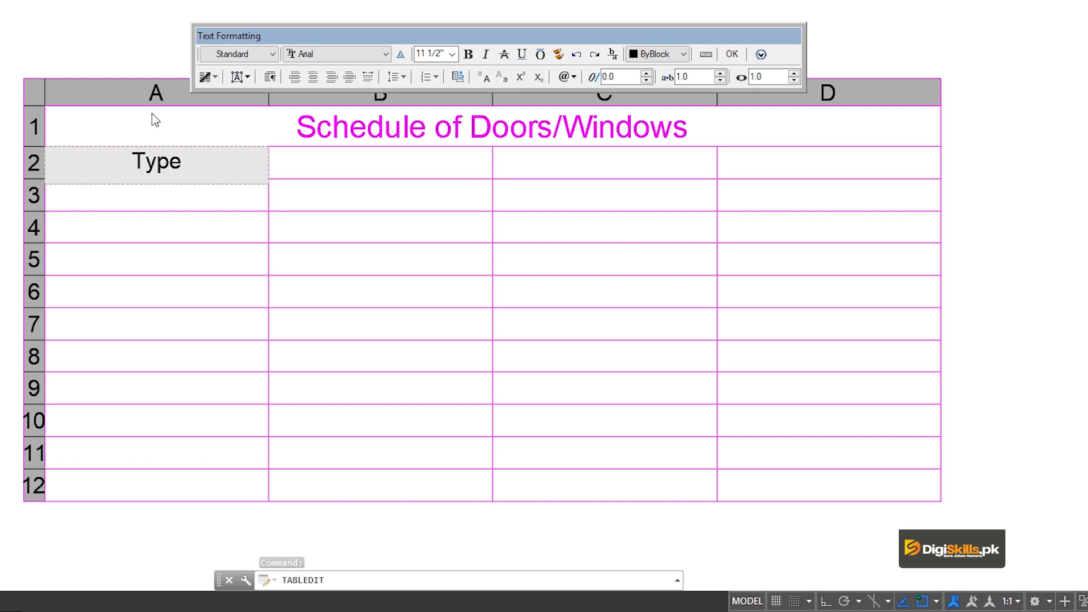
left_click(332, 158)
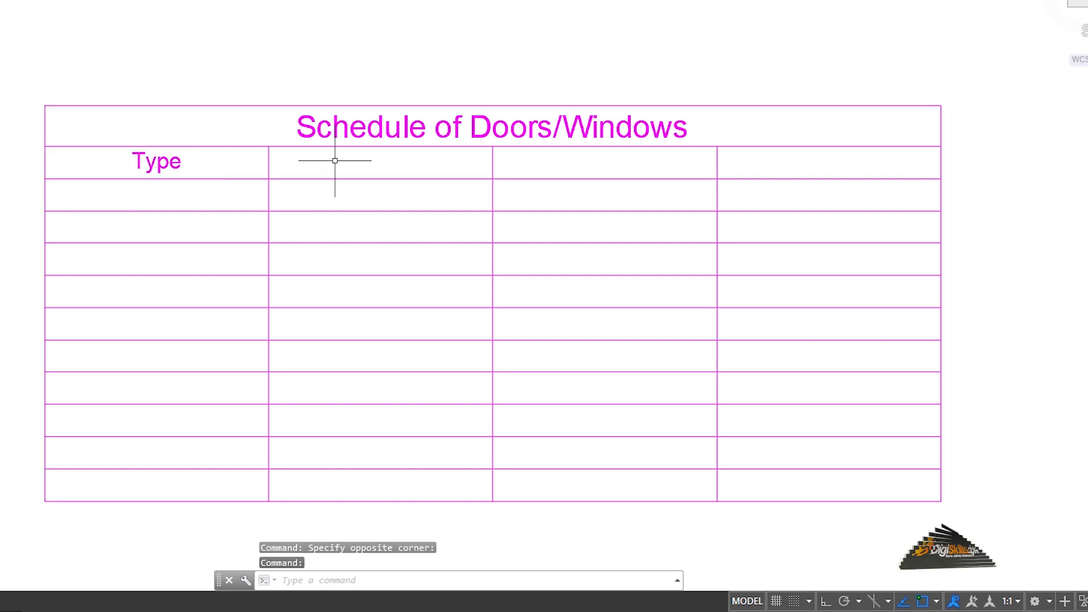
double_click(331, 159)
type("Size")
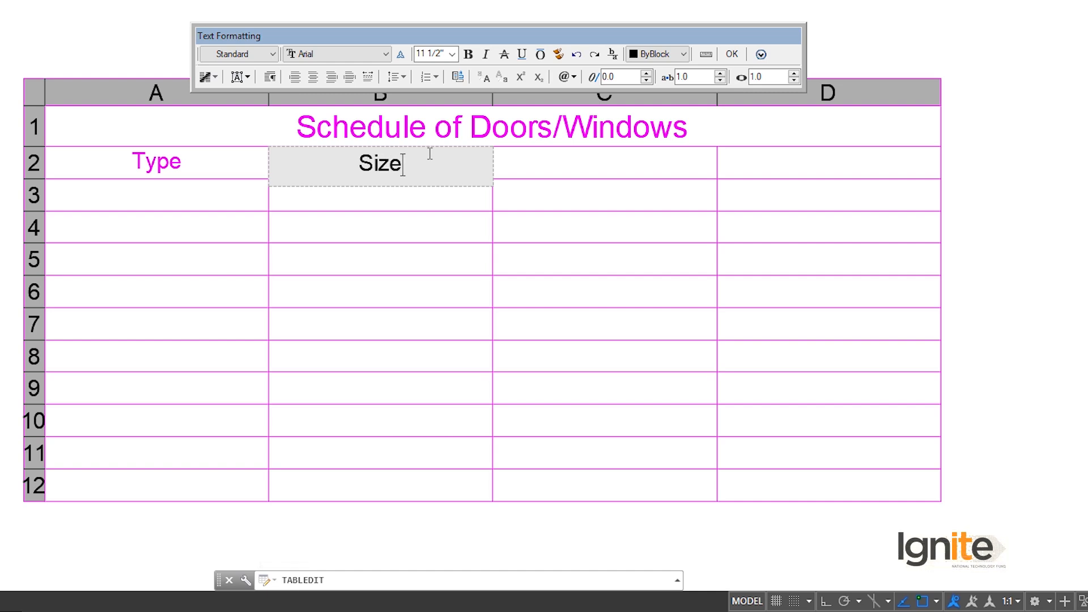
left_click(529, 160)
- Enter the column headers "SiLL" in cell C2 and "Remarks" in cell D2
double_click(605, 165)
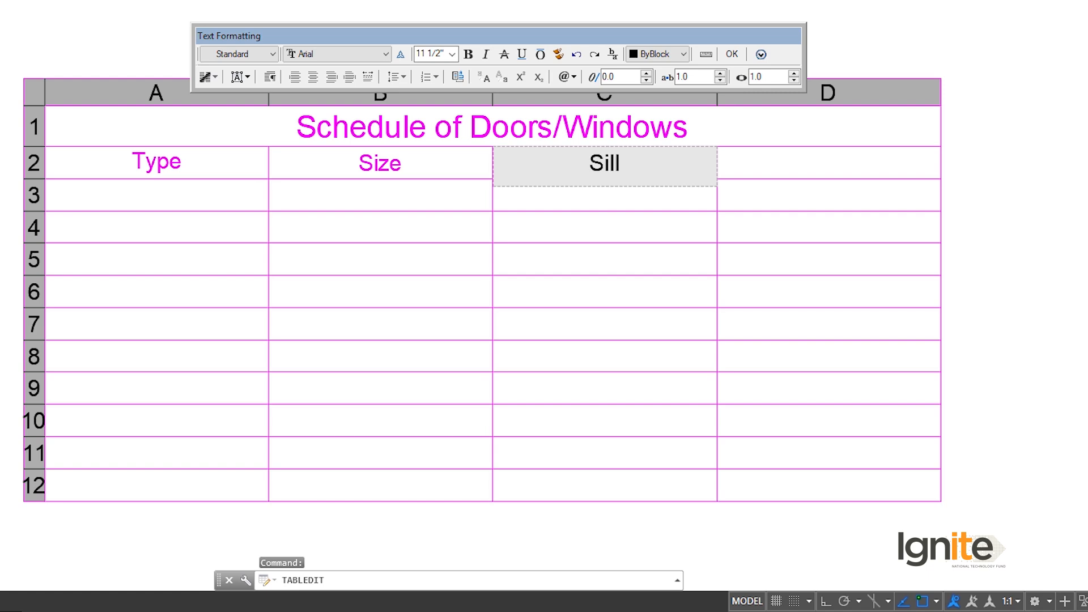
type("SiLL")
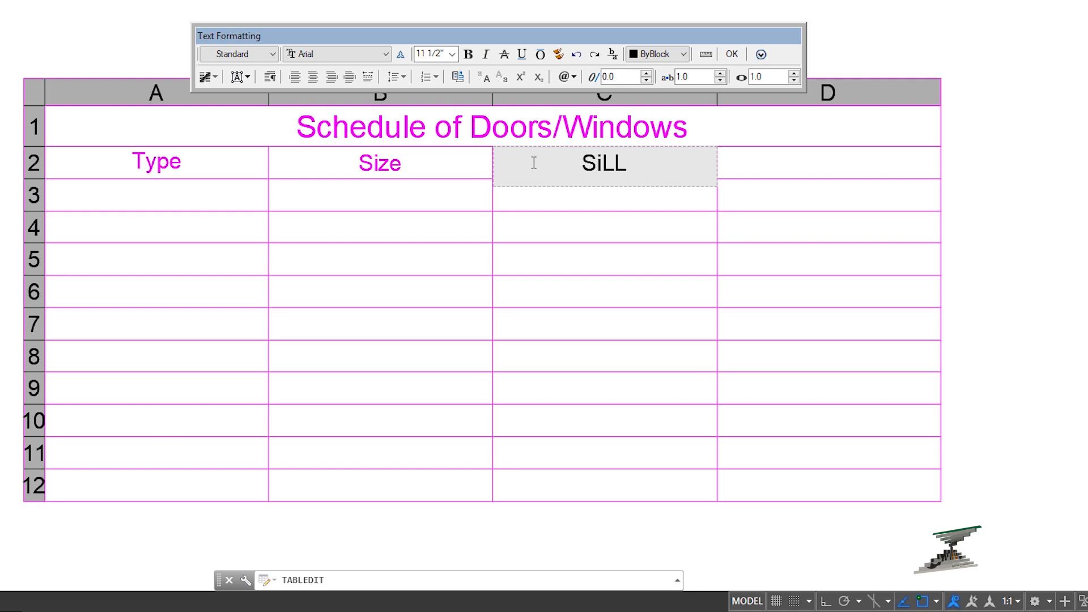
left_click(777, 164)
left_click(777, 157)
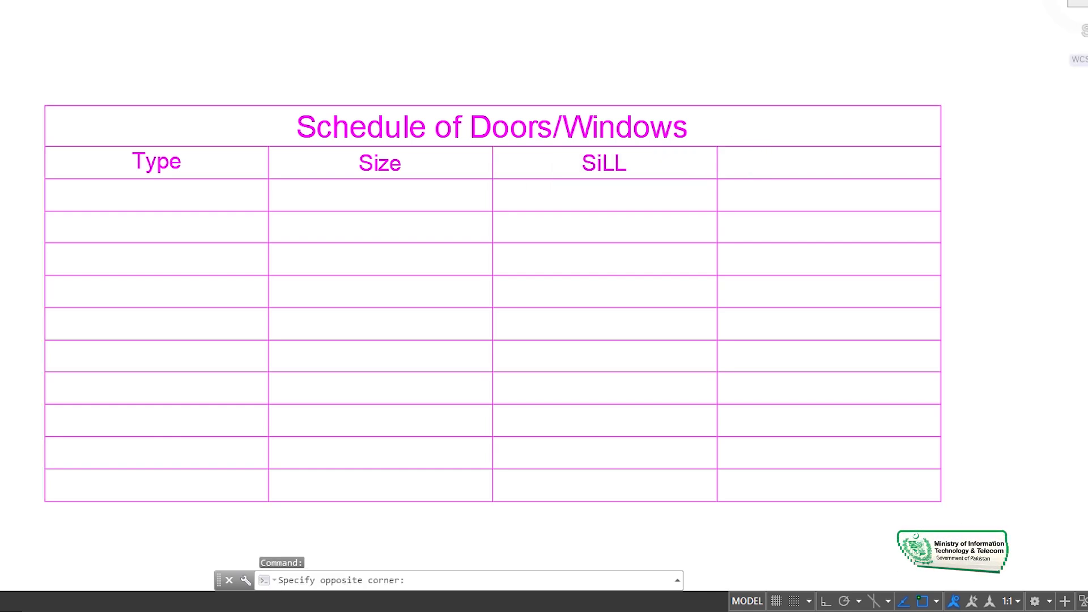
double_click(771, 163)
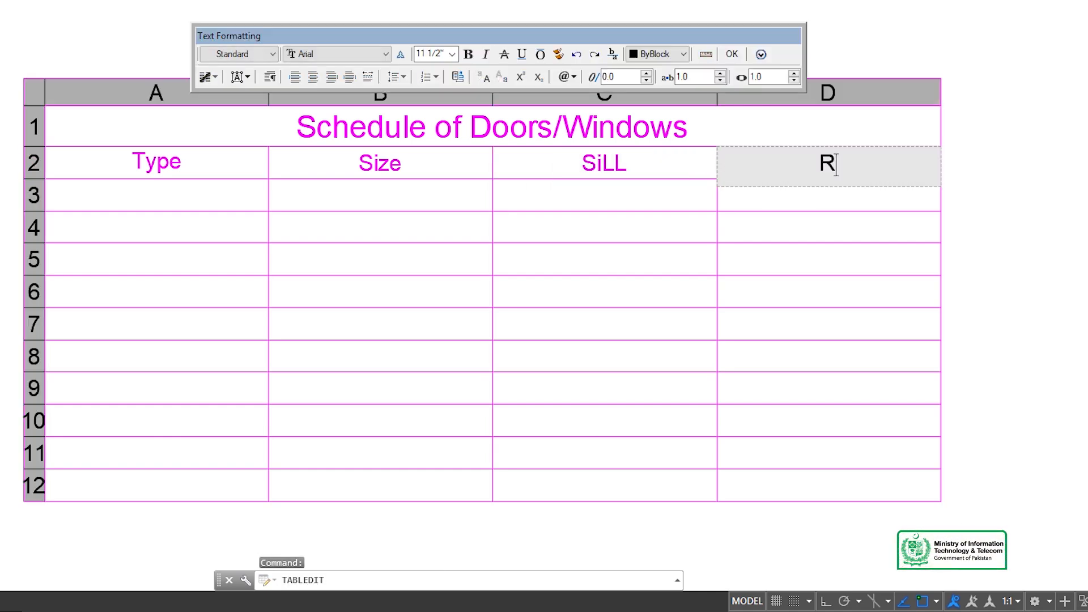
type("Remarks")
left_click(606, 241)
- Enter D1 in cell A3 as the first entry of the Type column
middle_click_drag(210, 279, 324, 186)
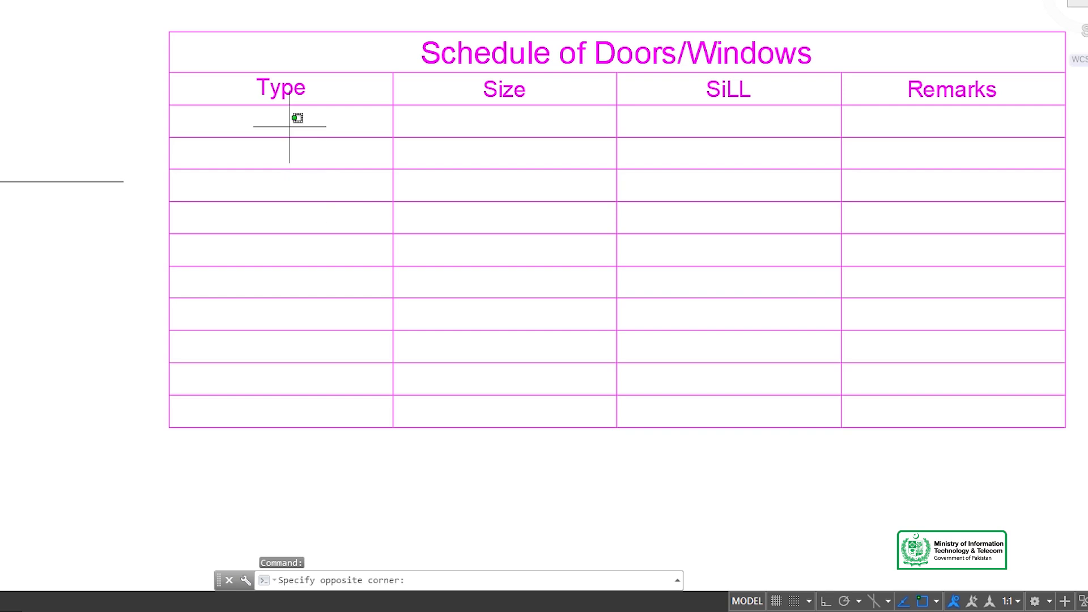
double_click(293, 115)
type("D")
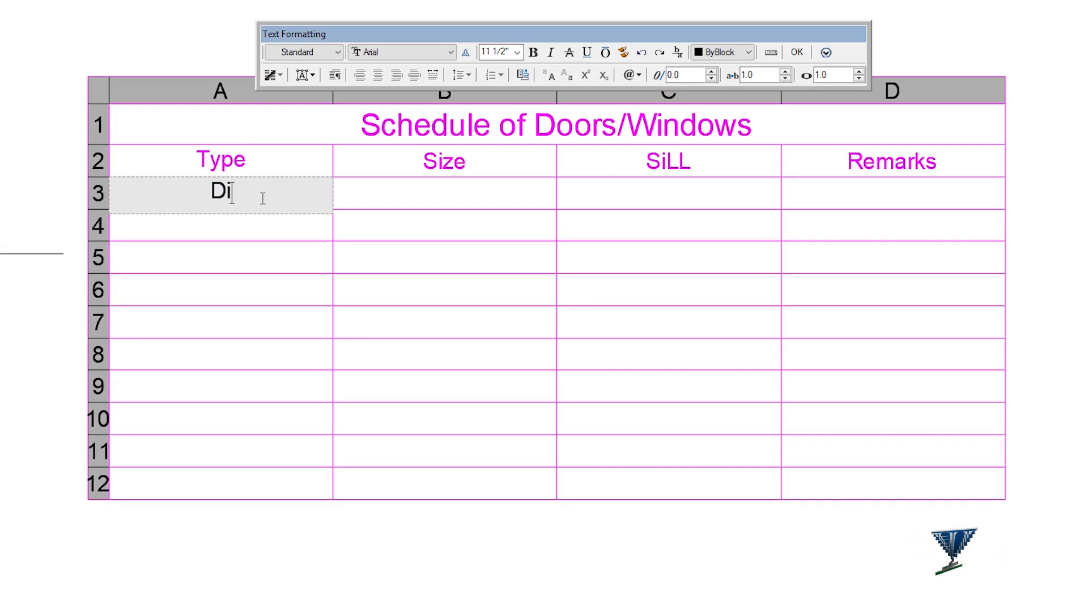
type("1")
left_click(298, 269)
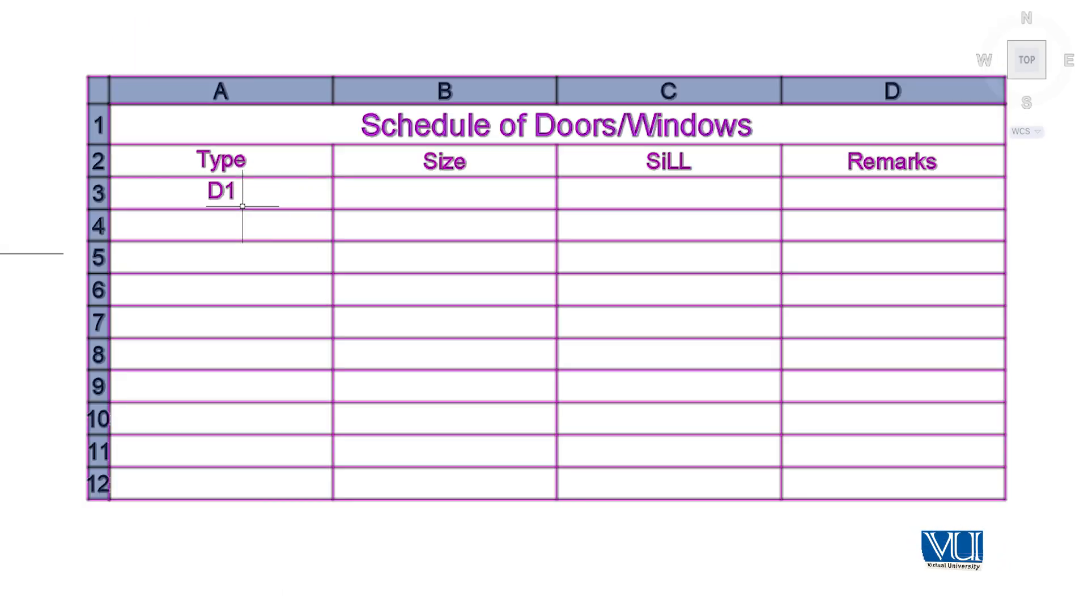
- Copy the D1 entry from cell A3 into cells A4, A5, A6 and A7 of the Type column
left_click(218, 189)
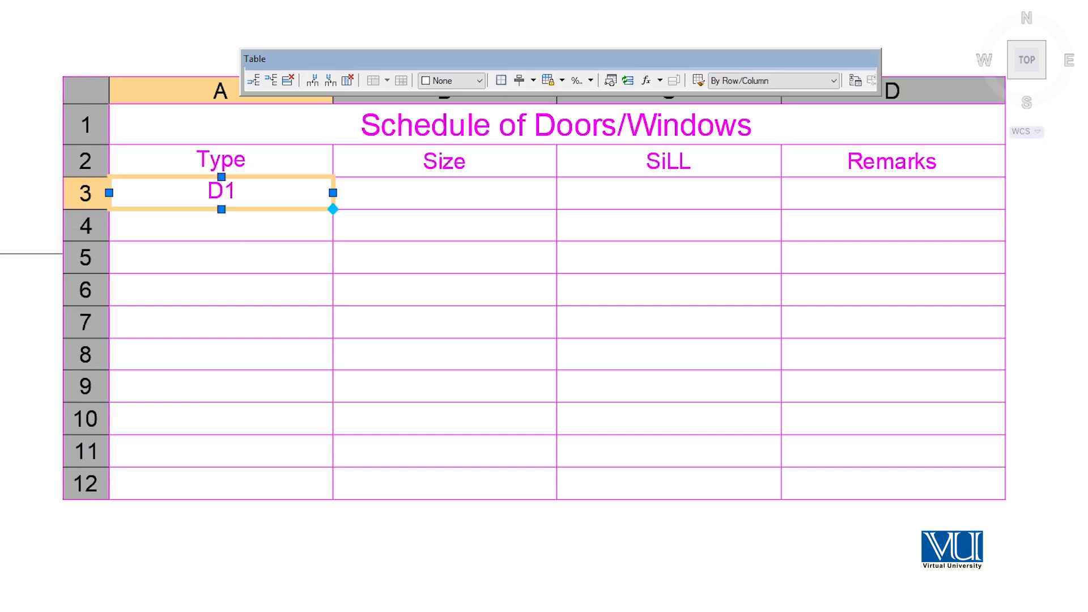
left_click(204, 230)
type("D1")
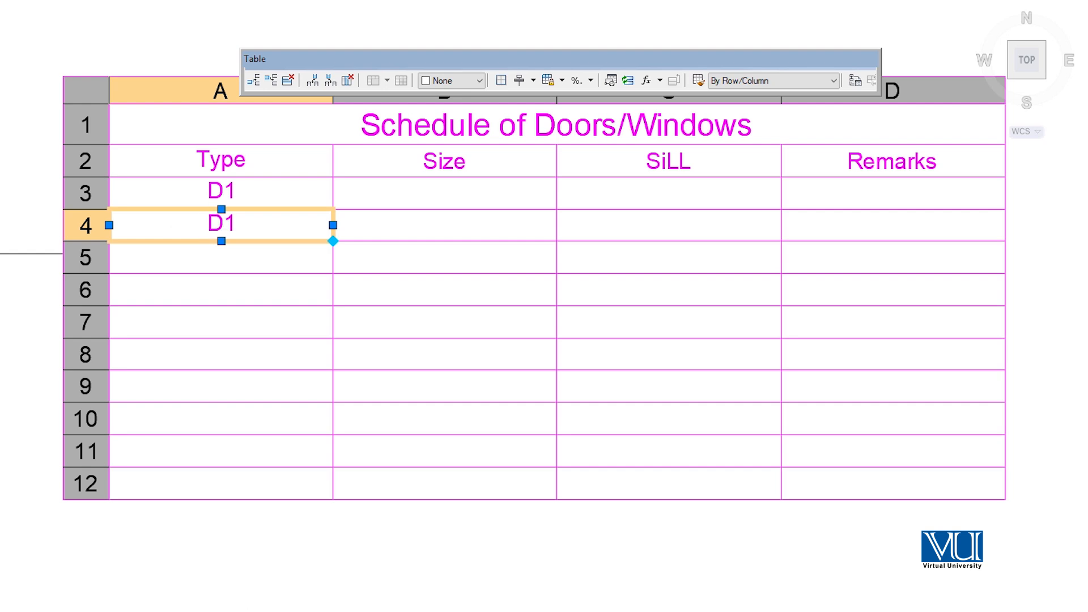
left_click(221, 253)
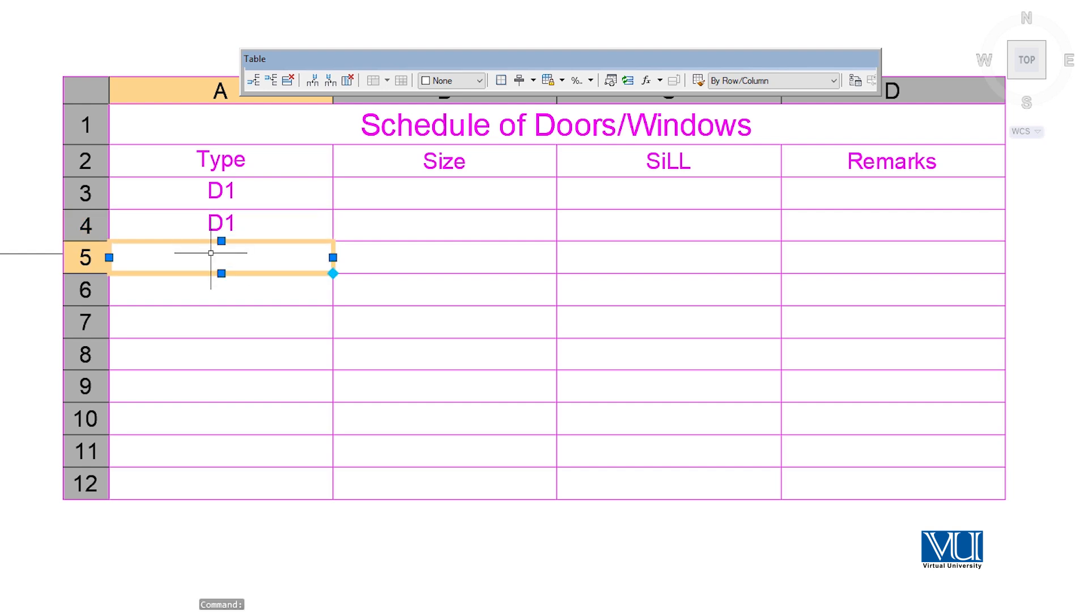
left_click(220, 288)
type("D1")
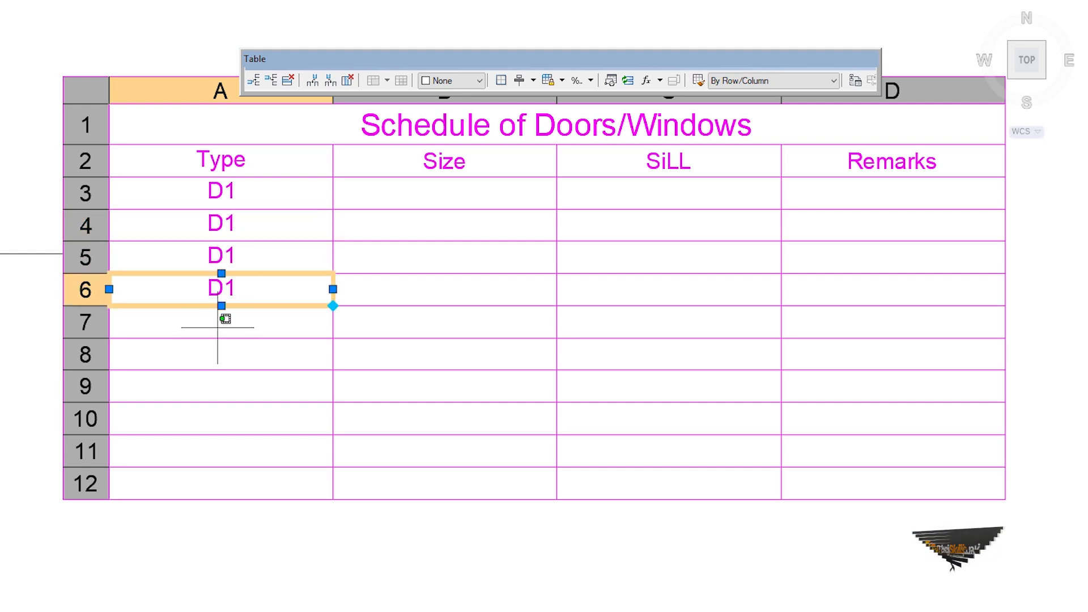
left_click(218, 327)
type("D1")
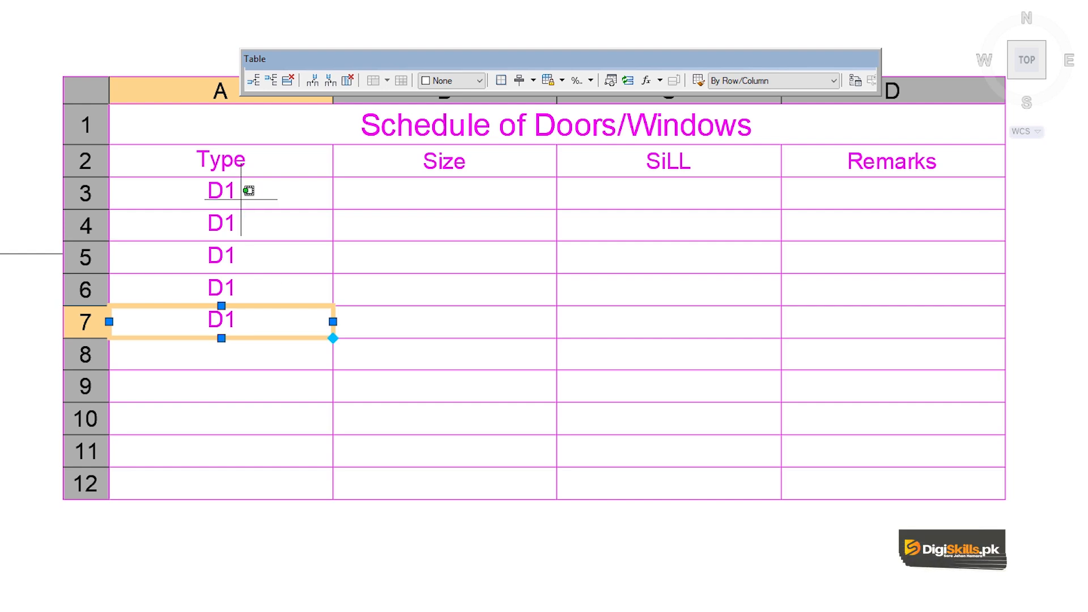
- Change the Type entries to D2 in cell A4 and D3 in cell A5
double_click(208, 226)
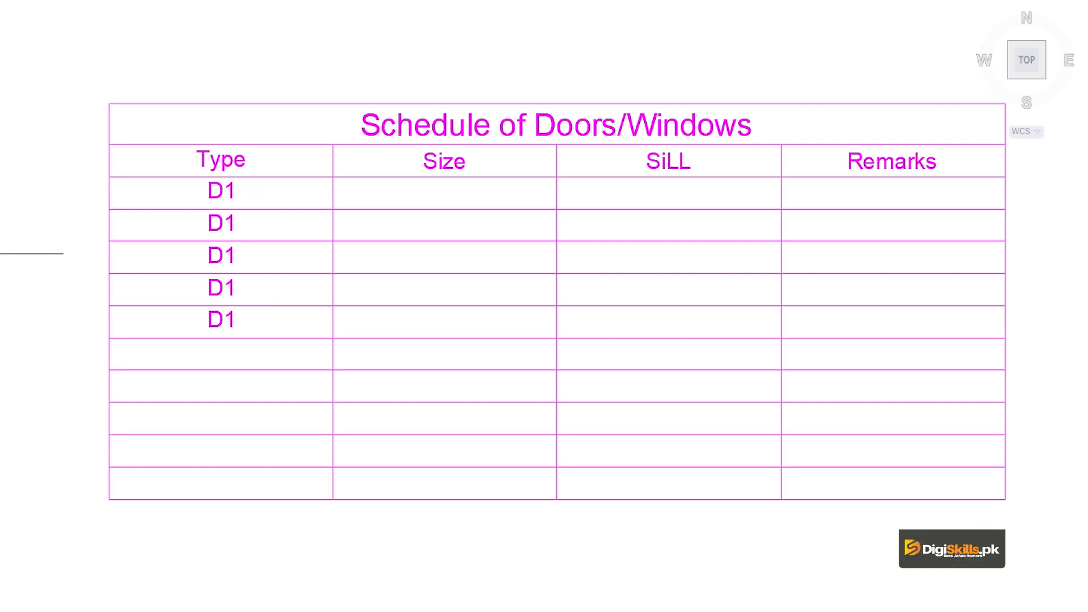
type("2")
left_click(227, 256)
left_click(227, 255)
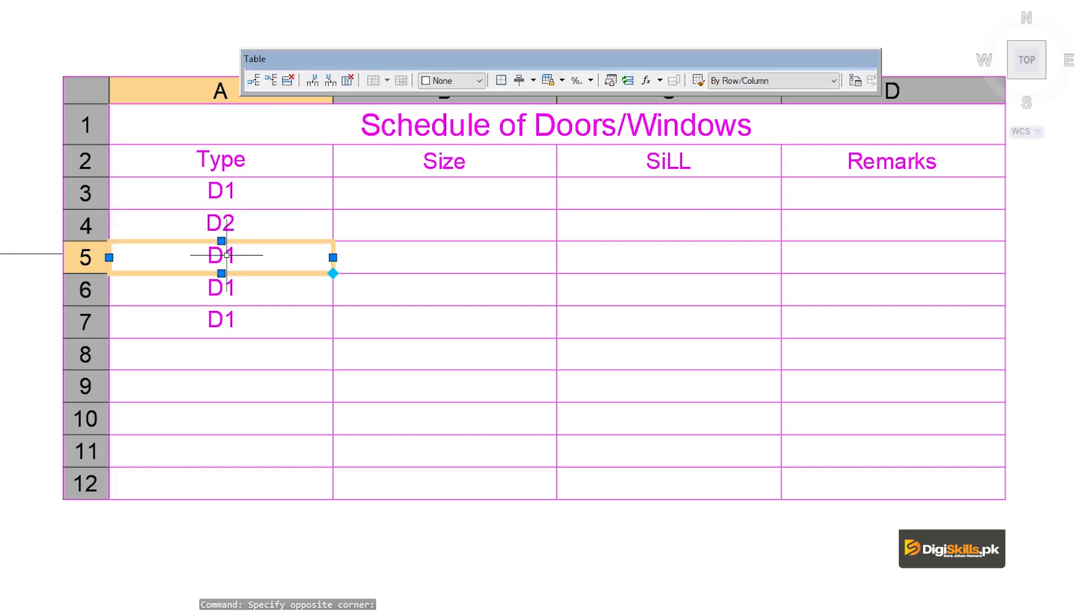
double_click(236, 255)
left_click_drag(238, 257, 232, 256)
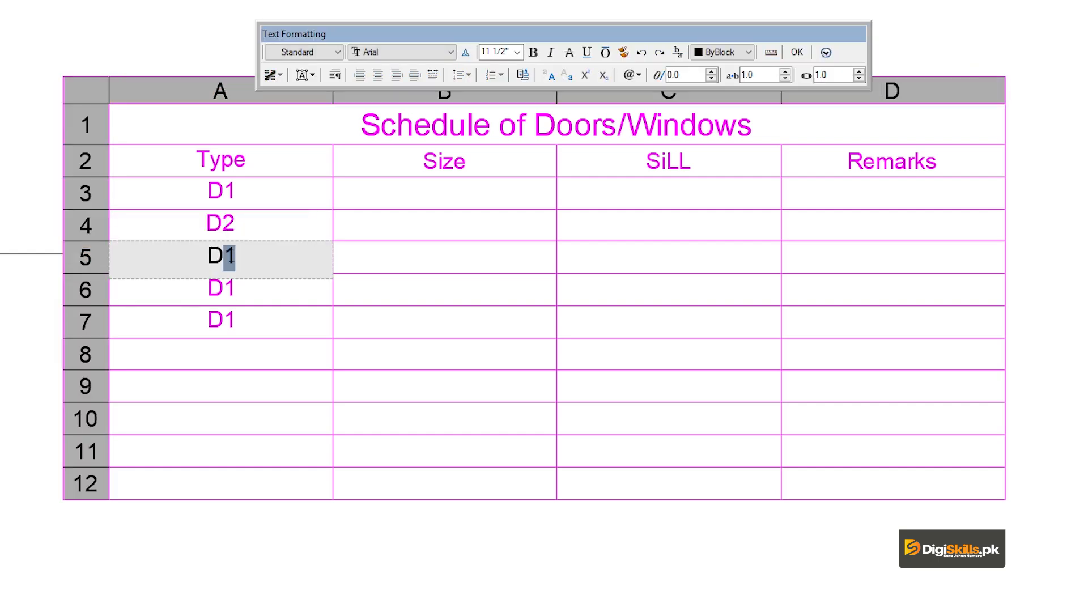
type("3")
key("Escape")
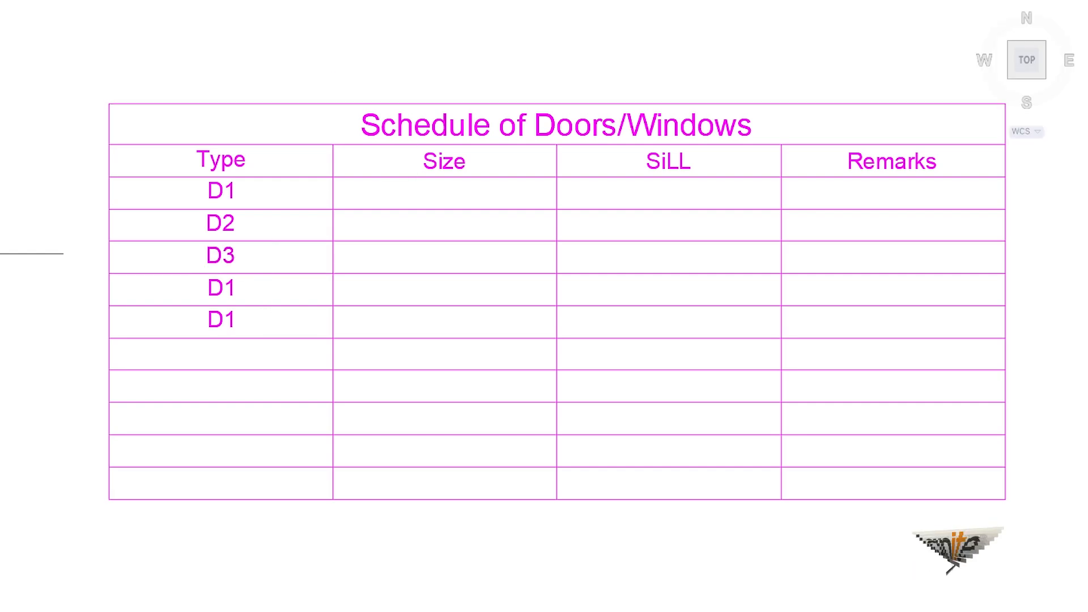
- Enter the D1 door size 4'-7.5"X7'-0" in cell B3
left_click(410, 198)
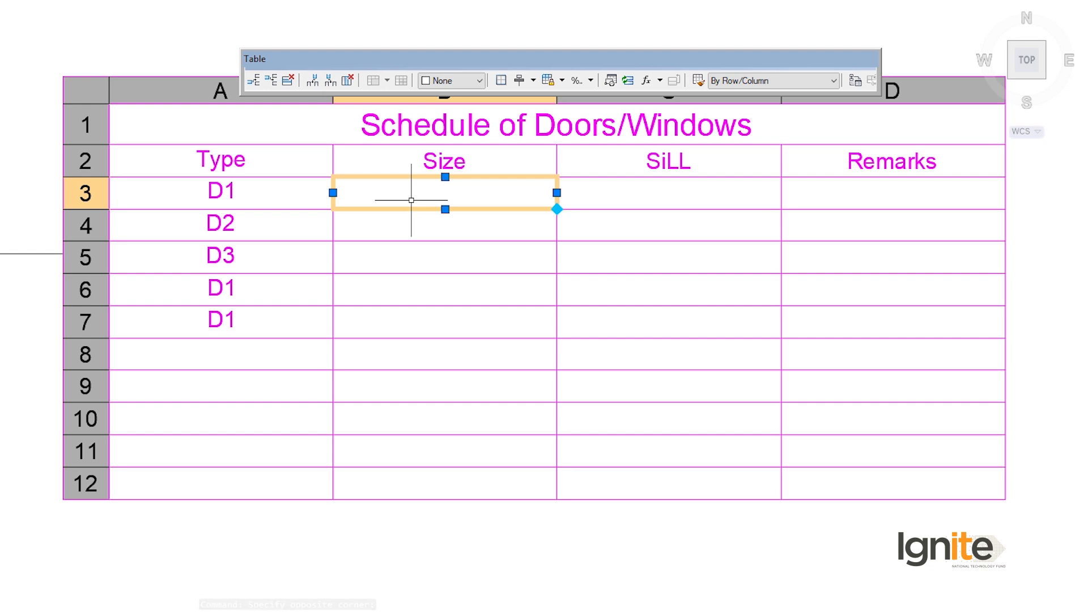
type("4")
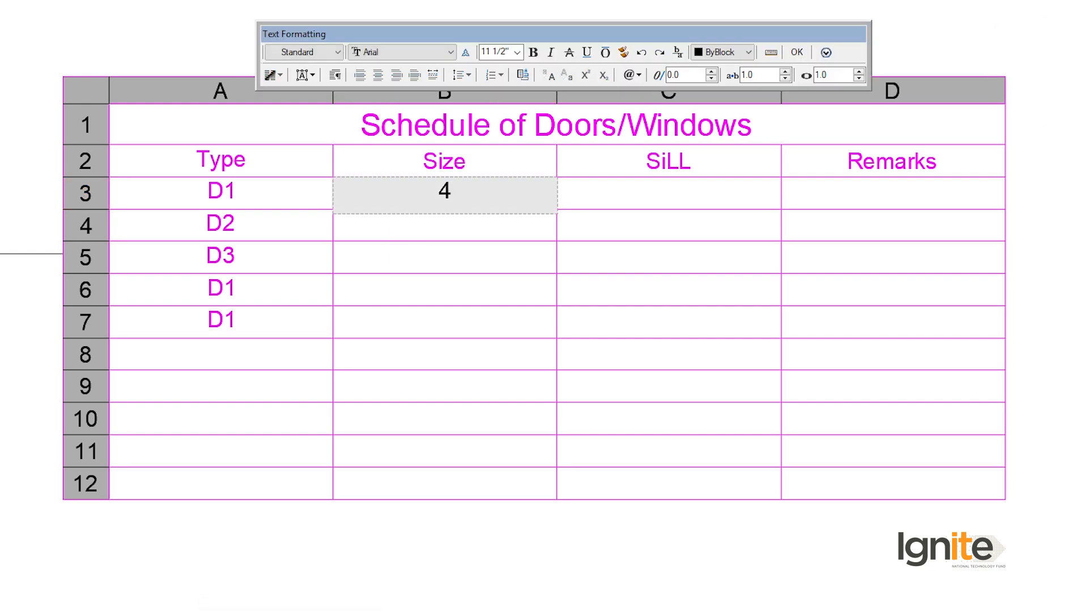
type("'")
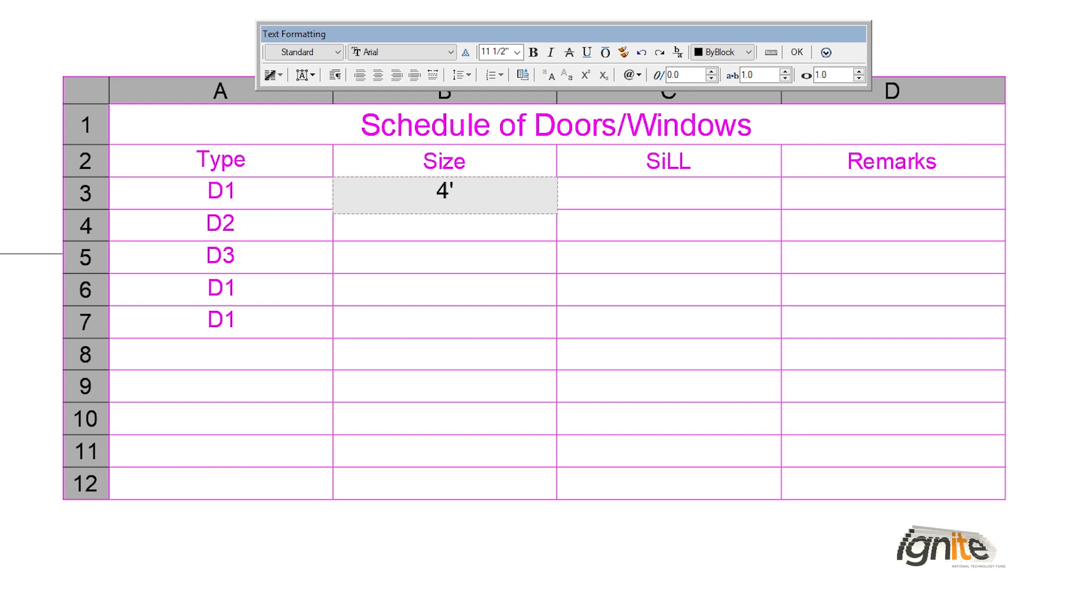
type("-7.5\"")
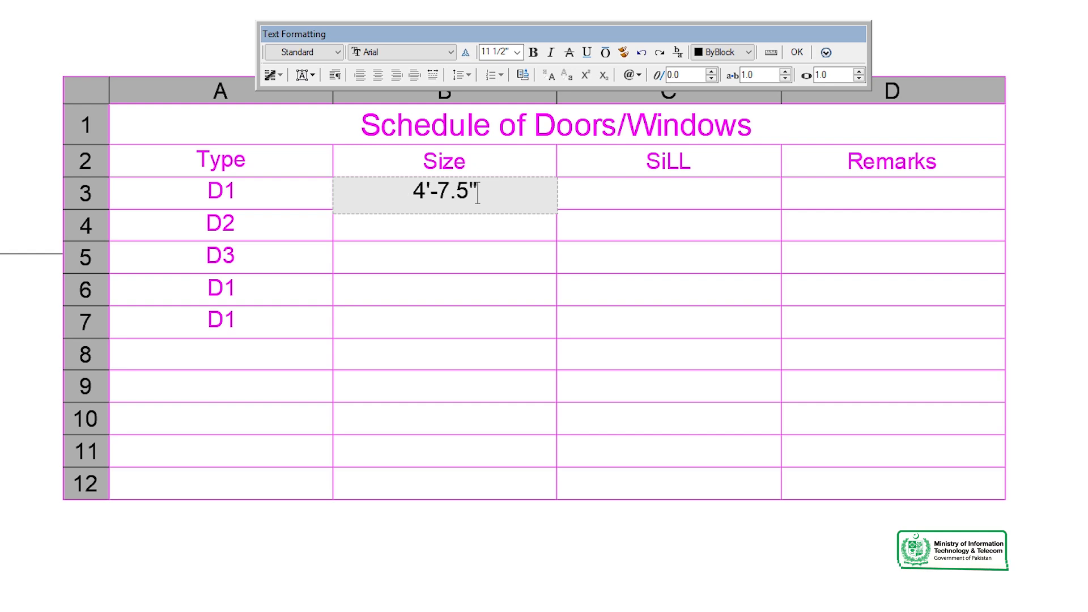
type("X")
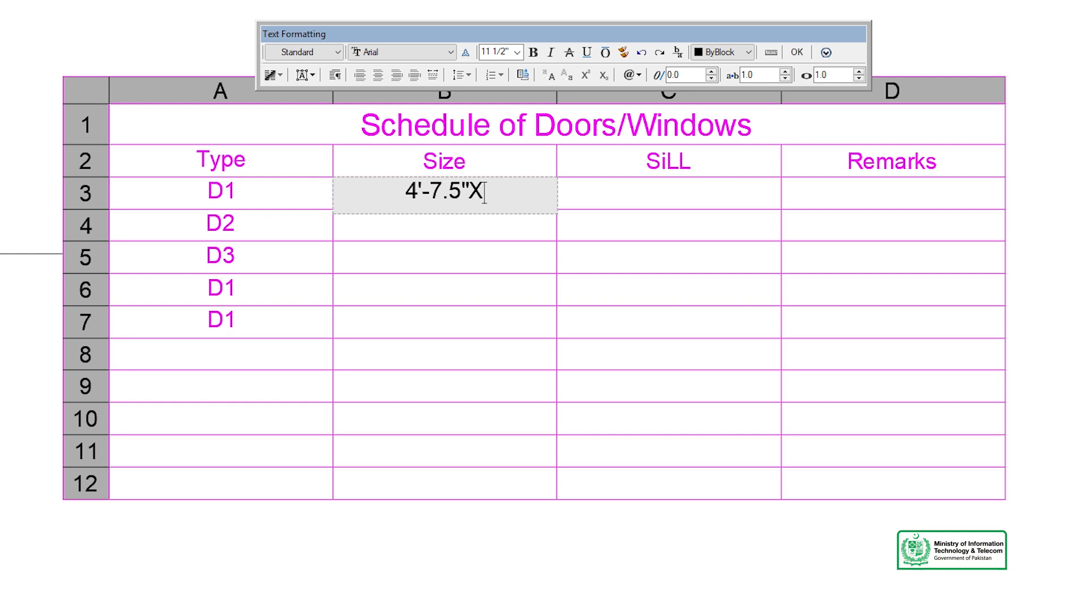
type("7'")
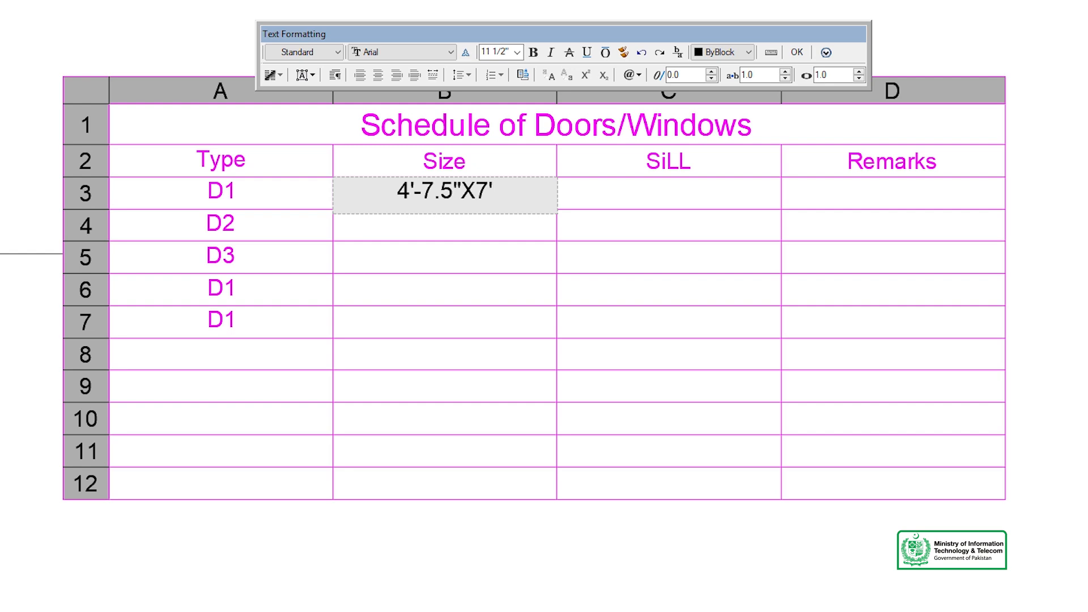
type("-0\"")
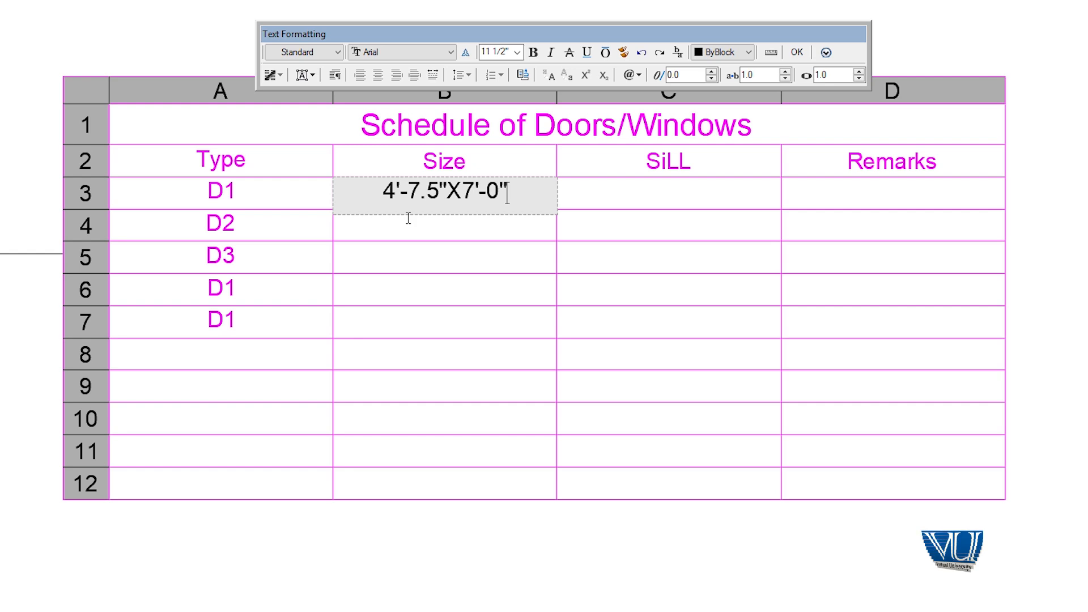
left_click(399, 236)
- Enter the D1 sill height 0'-0" in cell C3
double_click(656, 189)
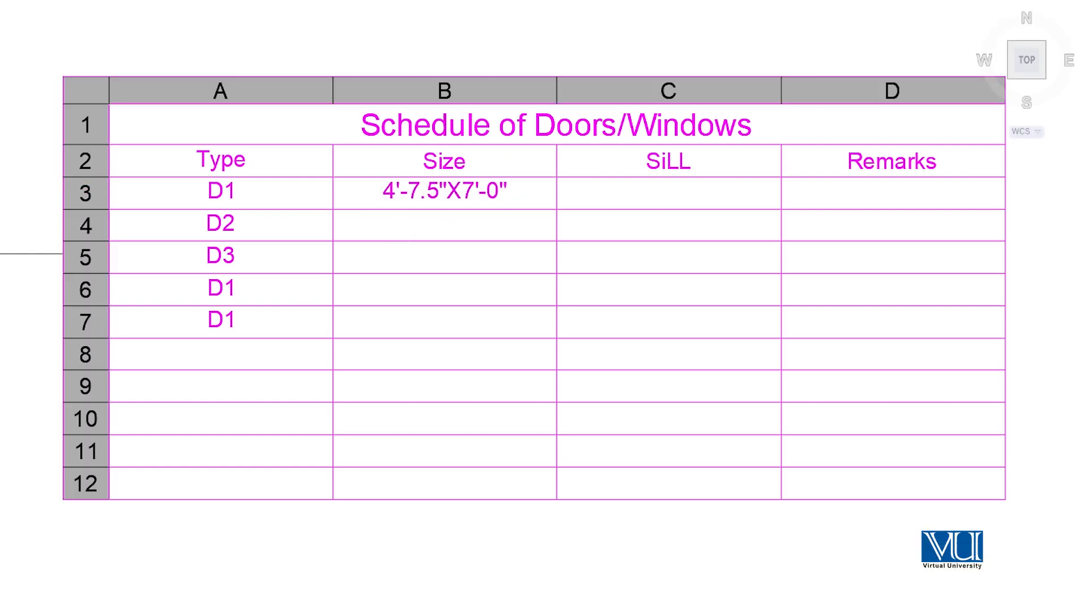
type("0'-0\"")
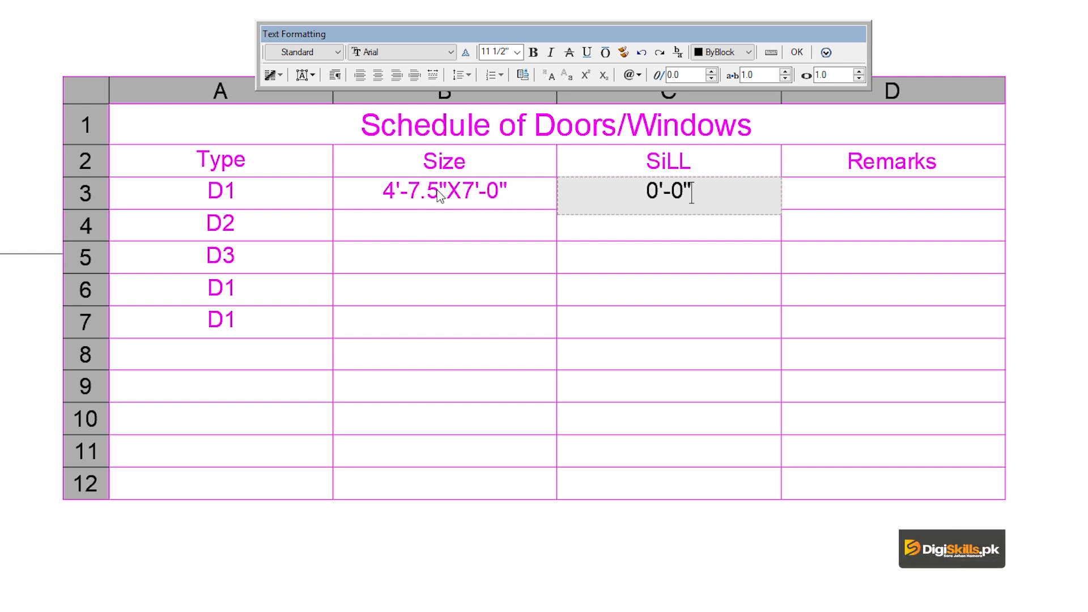
scroll(444, 195, "down", 4)
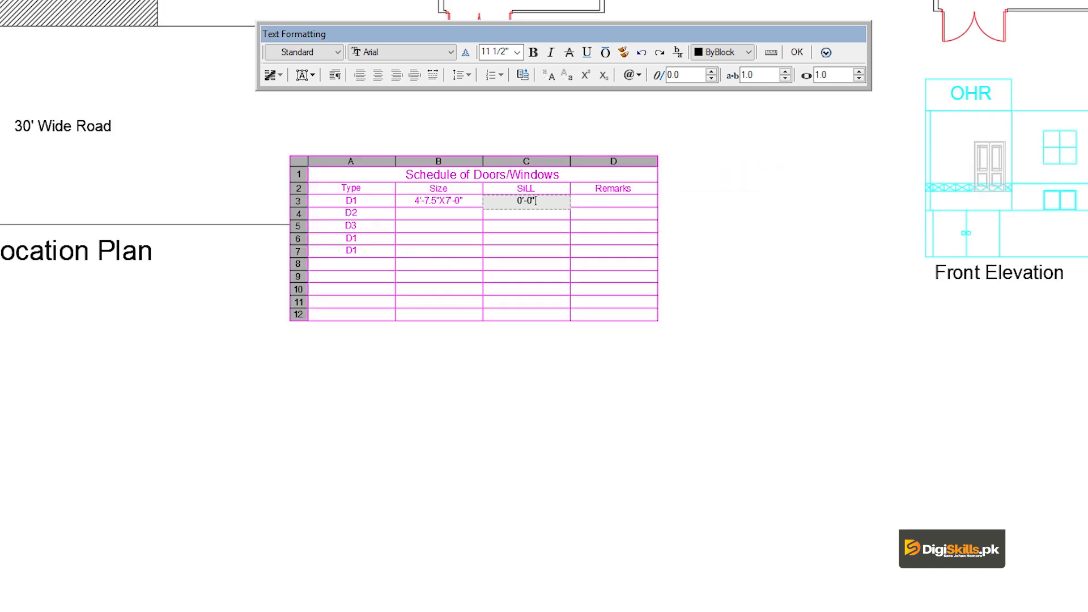
middle_click_drag(724, 122, 691, 209)
left_click(800, 52)
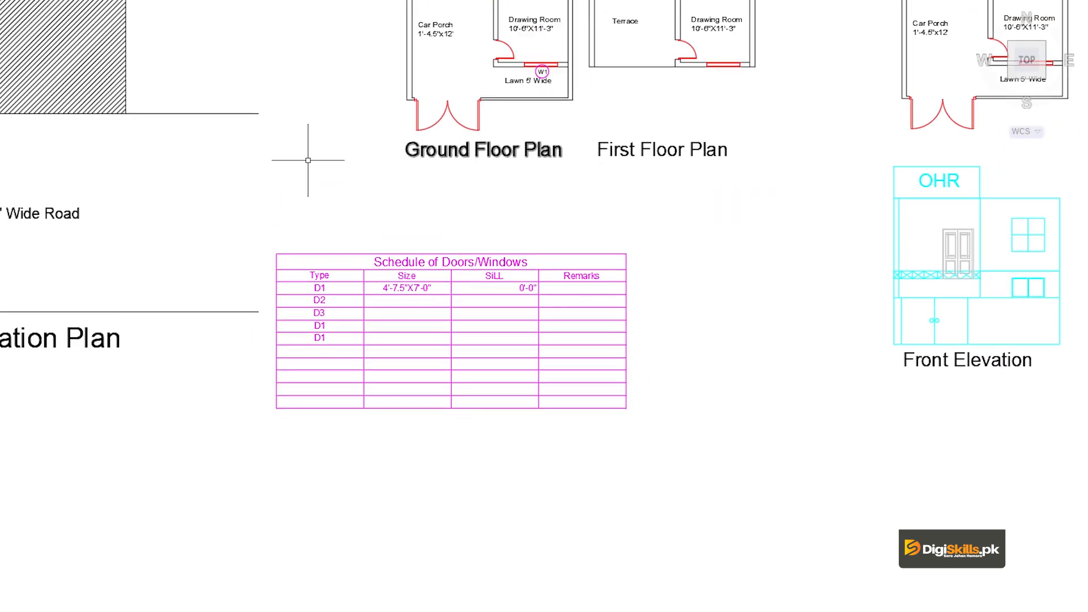
- Examine the door and window tags on the ground floor plan
middle_click_drag(306, 160, 431, 257)
middle_click_drag(663, 151, 498, 255)
scroll(464, 175, "up", 4)
middle_click_drag(464, 175, 470, 361)
scroll(404, 208, "up", 2)
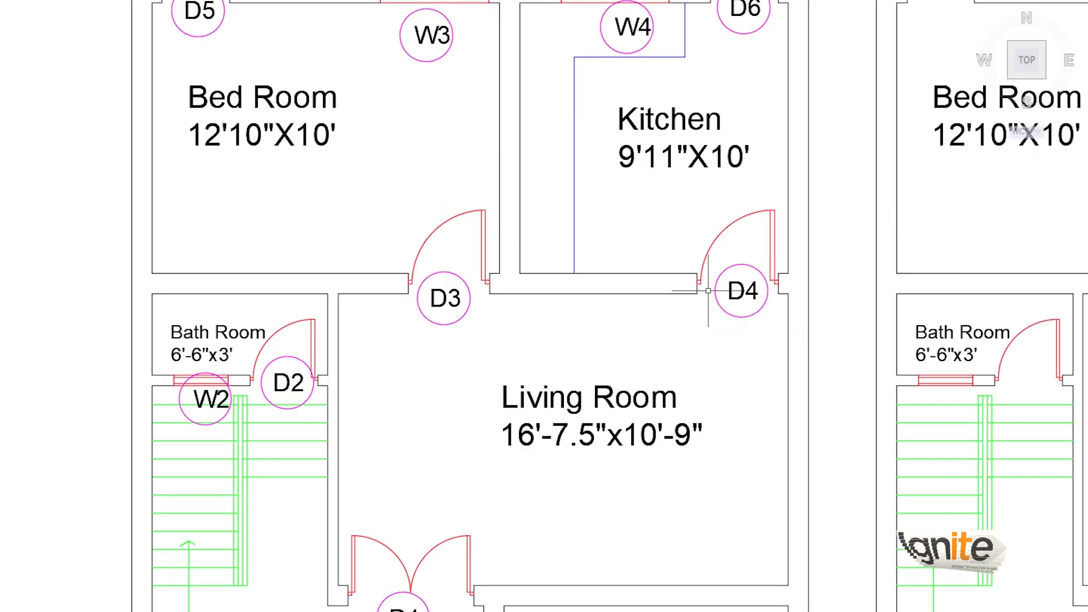
middle_click_drag(652, 452, 495, 256)
middle_click_drag(330, 397, 485, 255)
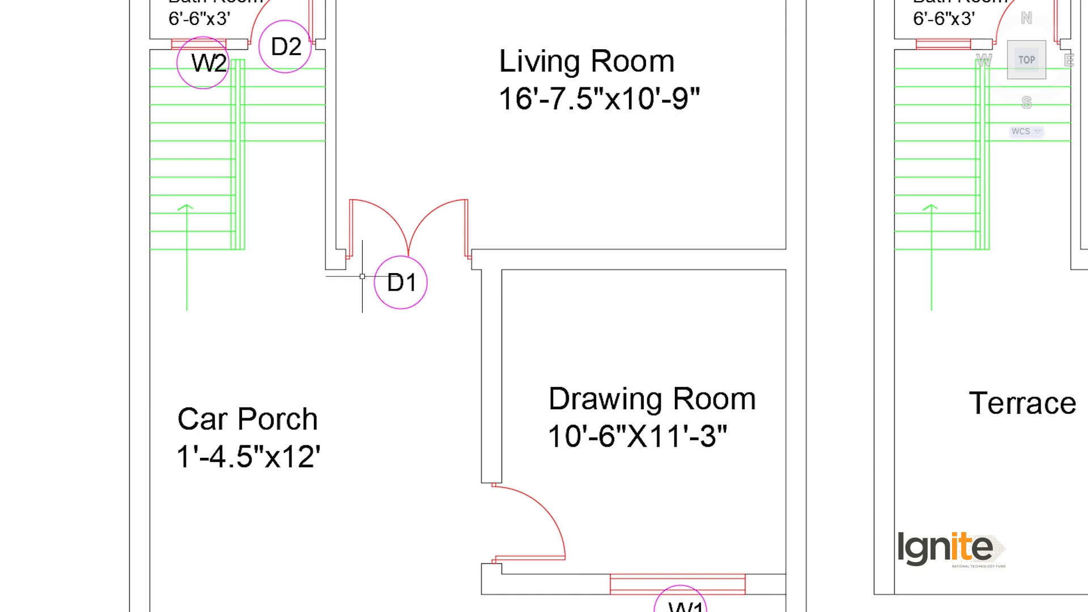
scroll(457, 280, "down", 4)
middle_click_drag(567, 487, 260, 80)
scroll(350, 230, "down", 2)
- Enter W1 in cell A8 as the first window entry of the Type column
middle_click_drag(232, 340, 458, 250)
scroll(321, 249, "up", 2)
scroll(320, 250, "up", 2)
middle_click_drag(233, 312, 295, 257)
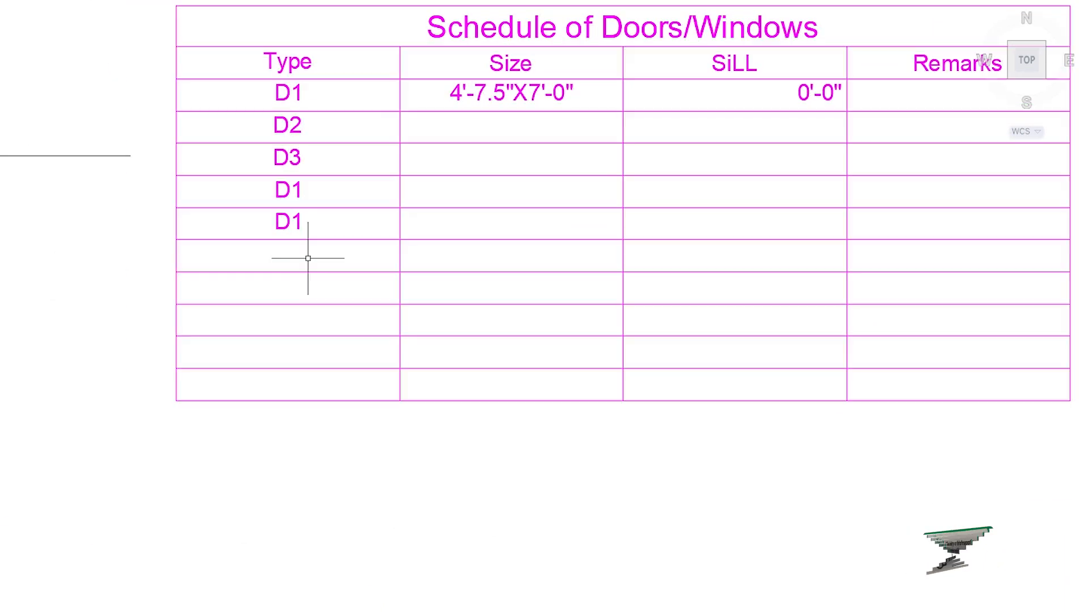
double_click(308, 258)
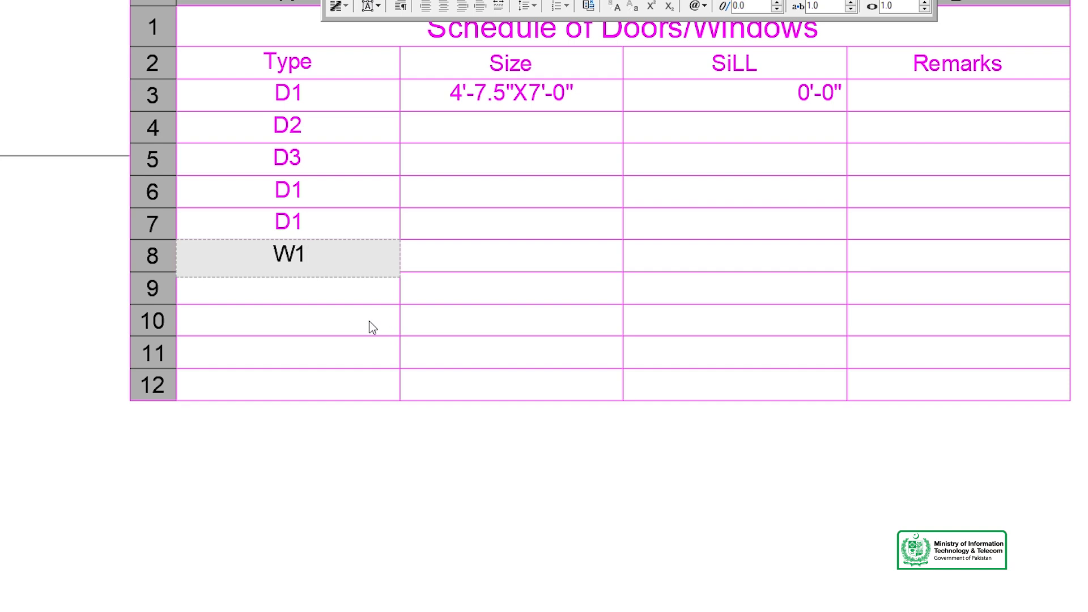
key("Escape")
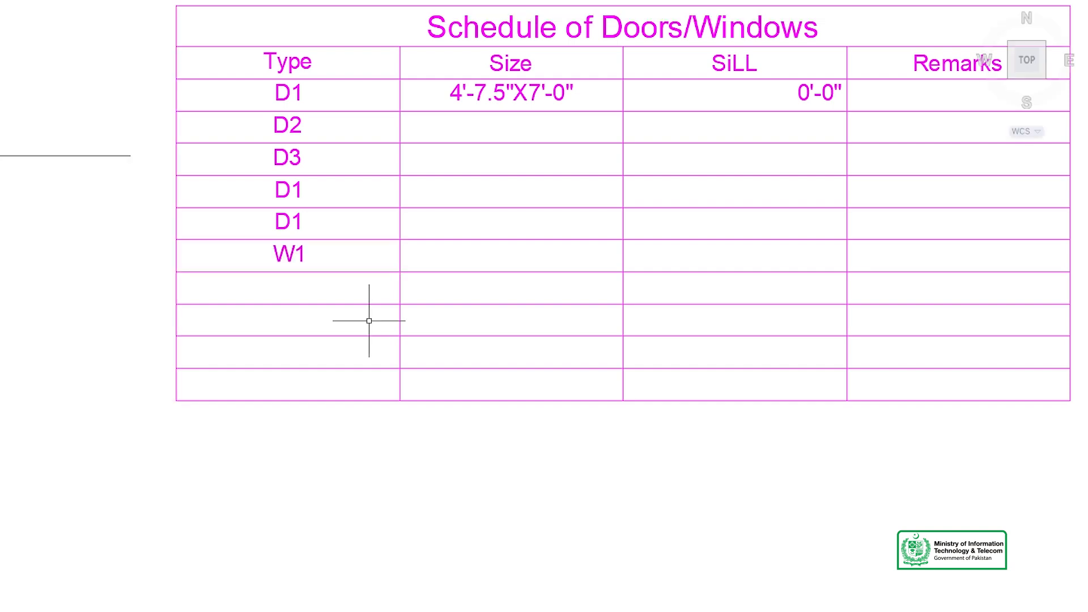
- Enter the W1 window size 4'-0"X6'-0" in cell B8
middle_click_drag(411, 291, 358, 285)
double_click(366, 258)
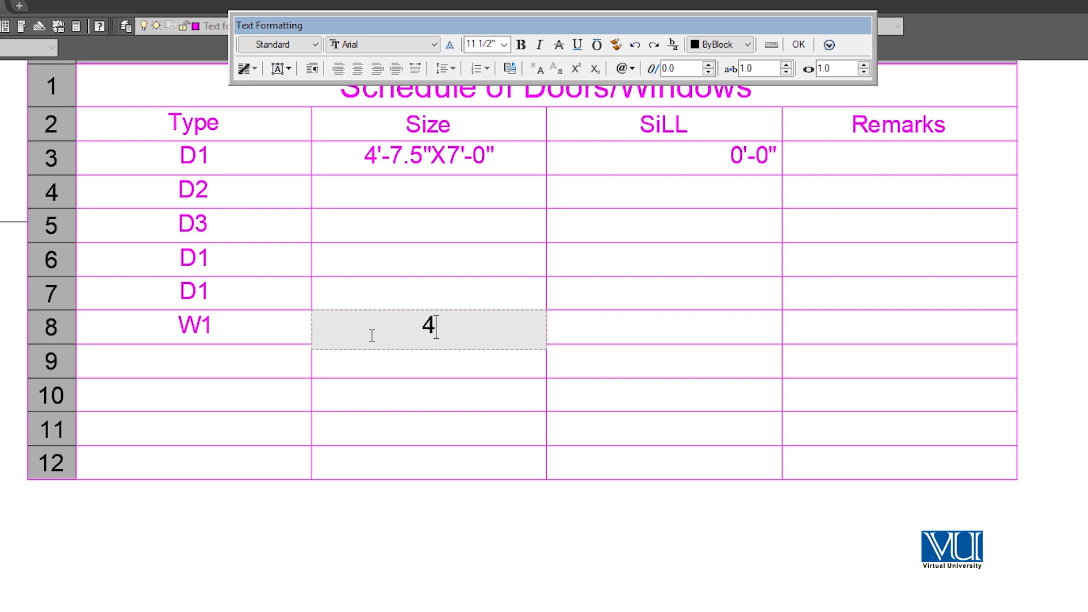
type("-0")
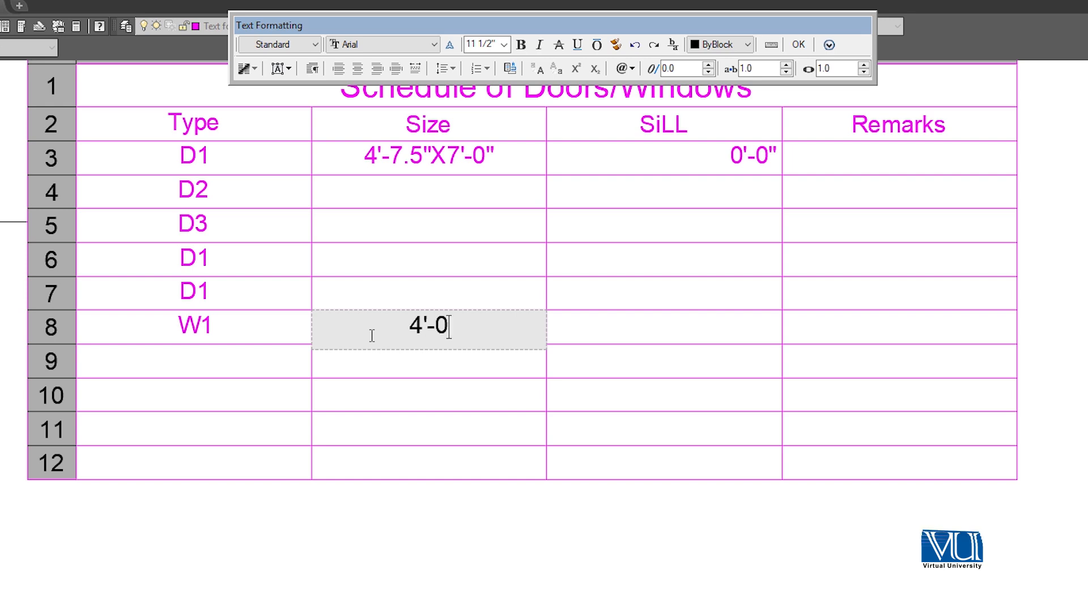
type("\"X6'")
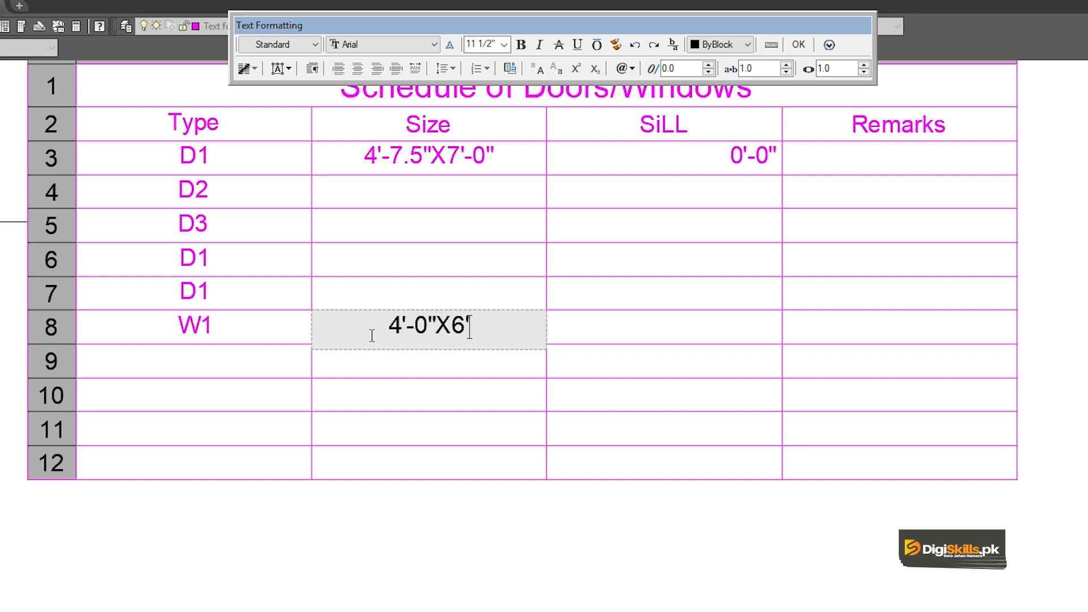
type("-0")
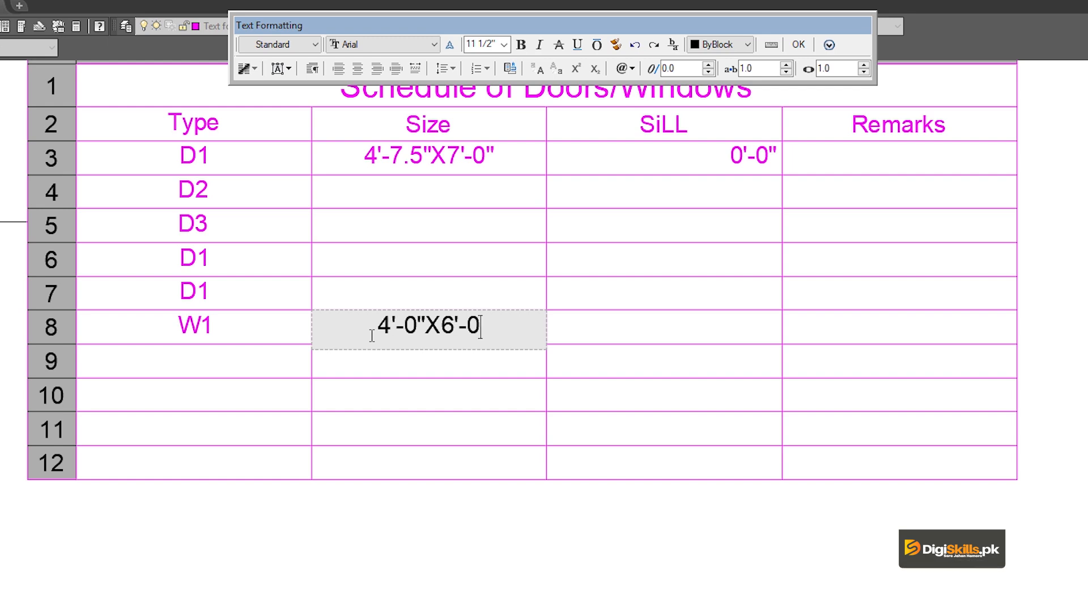
type("\"")
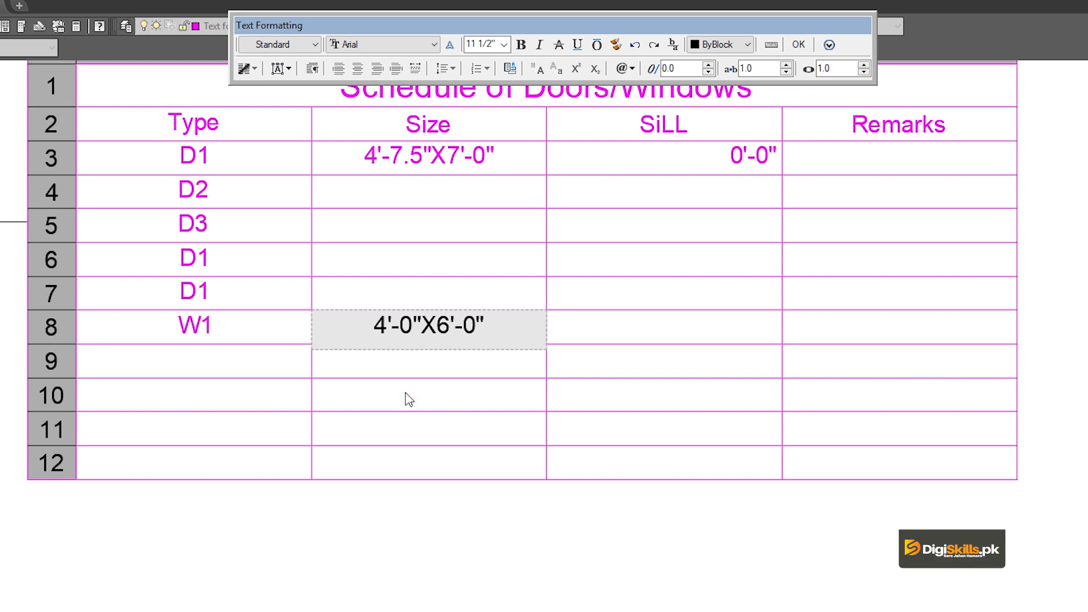
key("Escape")
- Enter the W1 sill height 3'-0" in cell C8
middle_click_drag(574, 335, 433, 351)
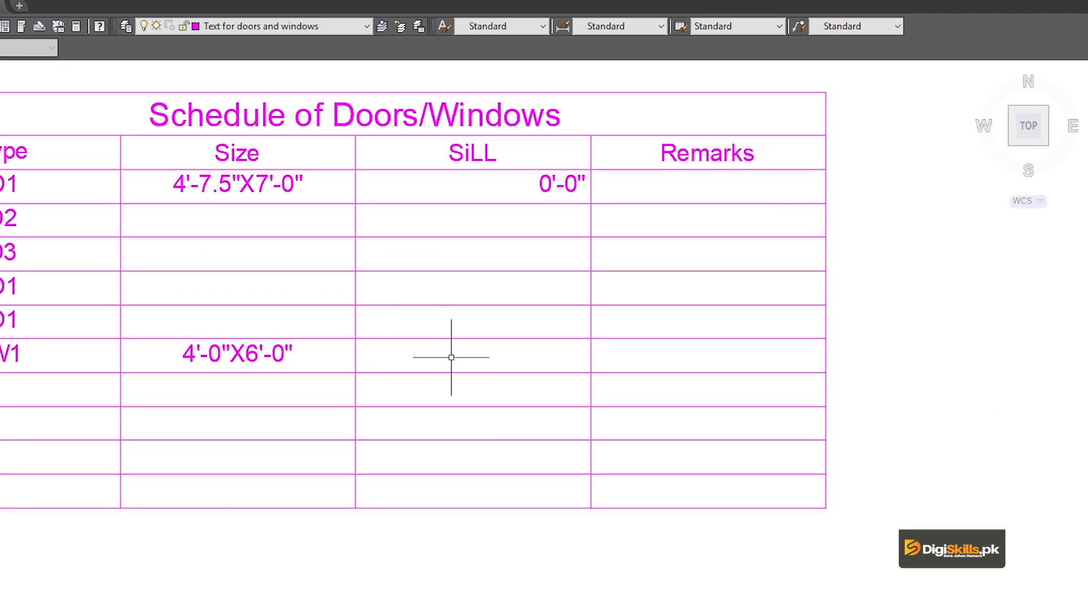
double_click(661, 358)
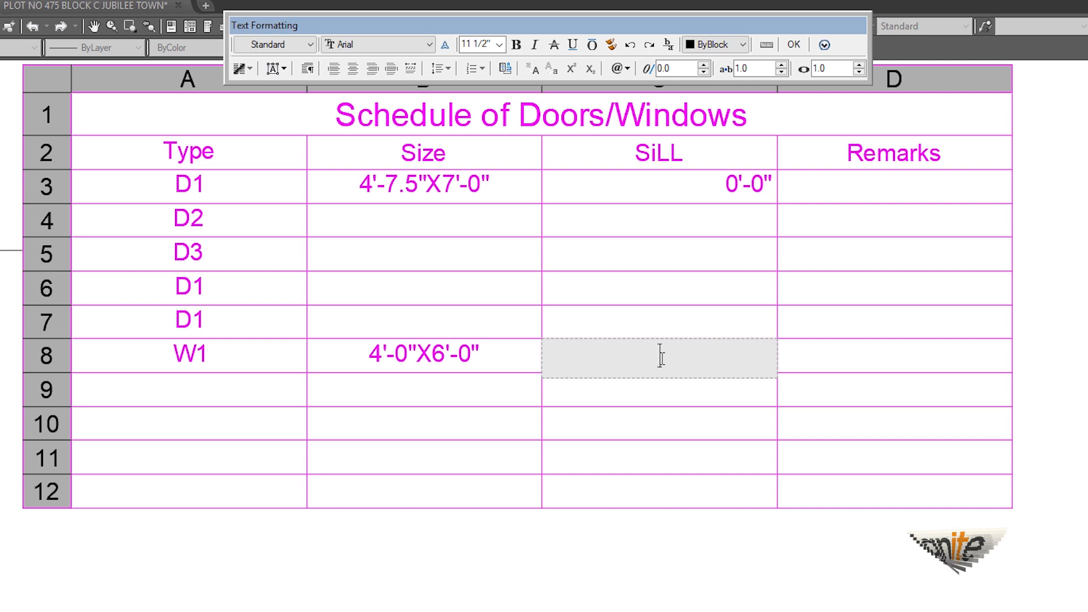
type("3'-0\"")
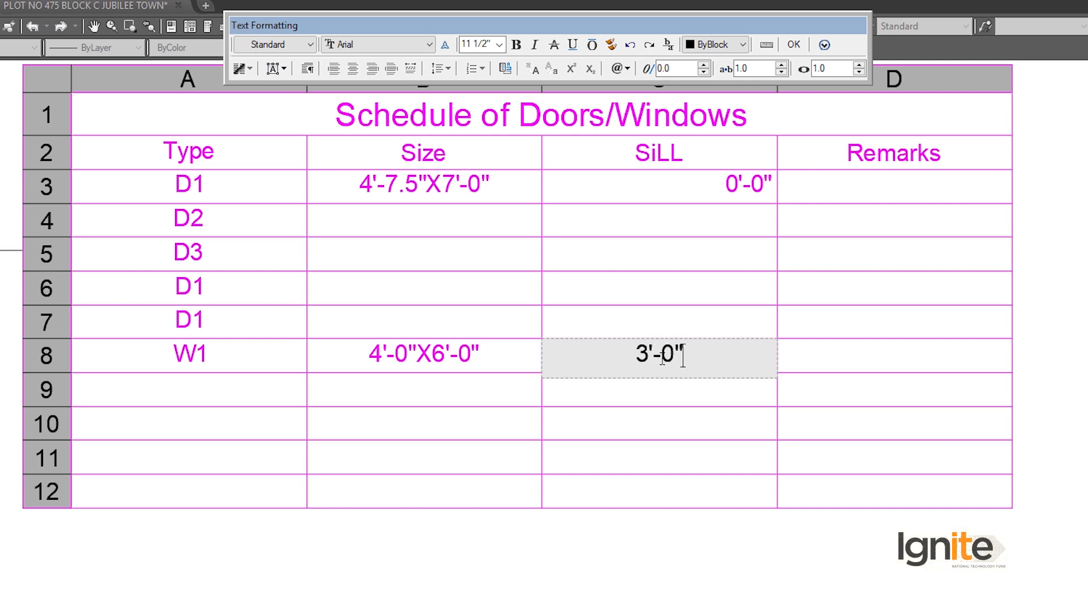
left_click(713, 458)
- Enter the remarks "Steel" for W1 in cell D8 and "Wooden" for D1 in cell D3
double_click(830, 347)
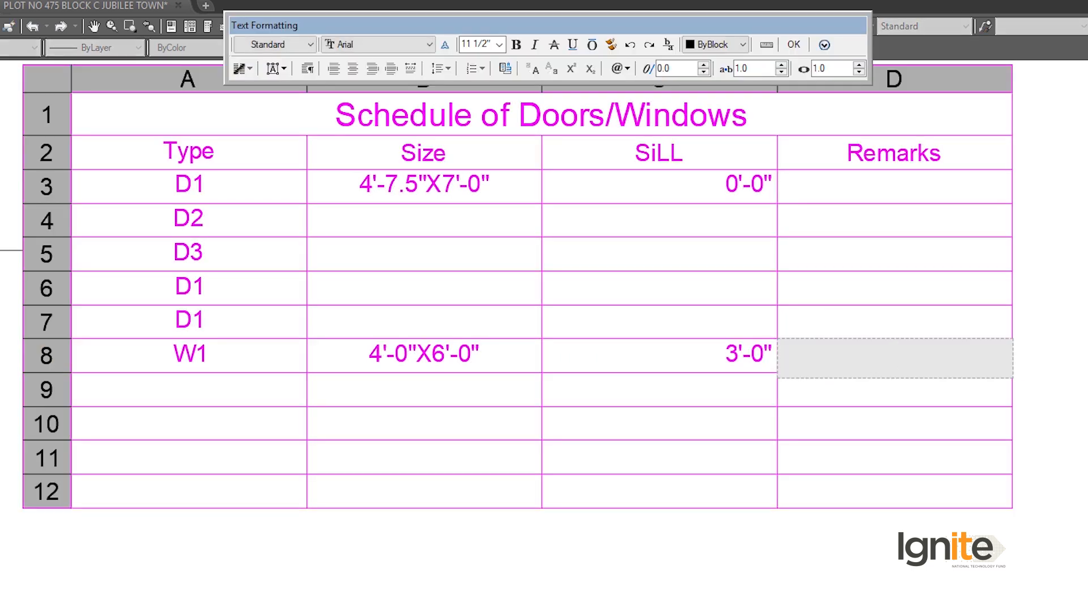
type("teel")
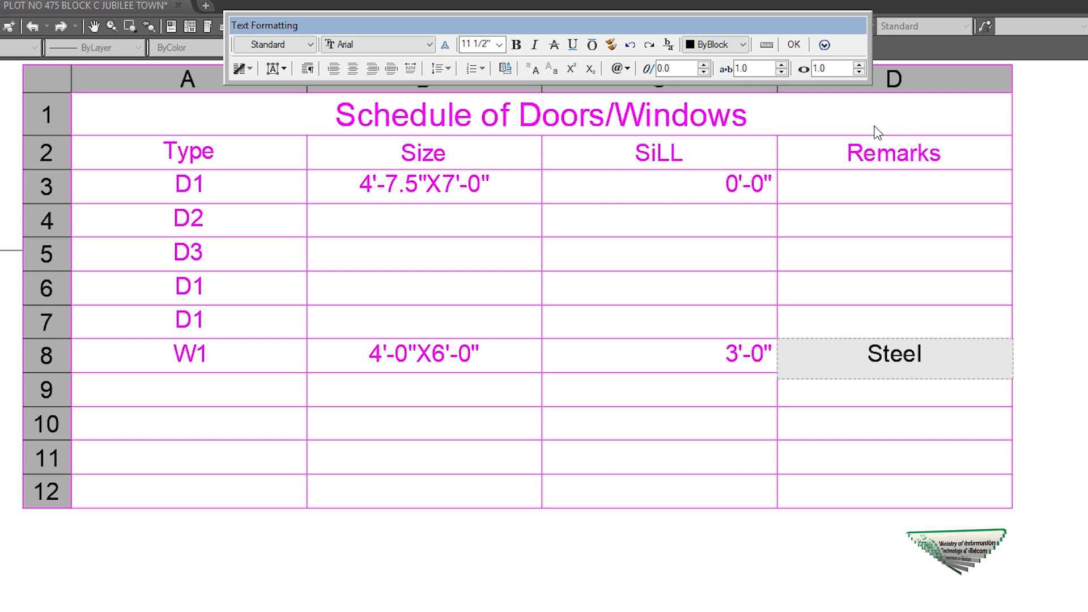
left_click(892, 187)
double_click(893, 187)
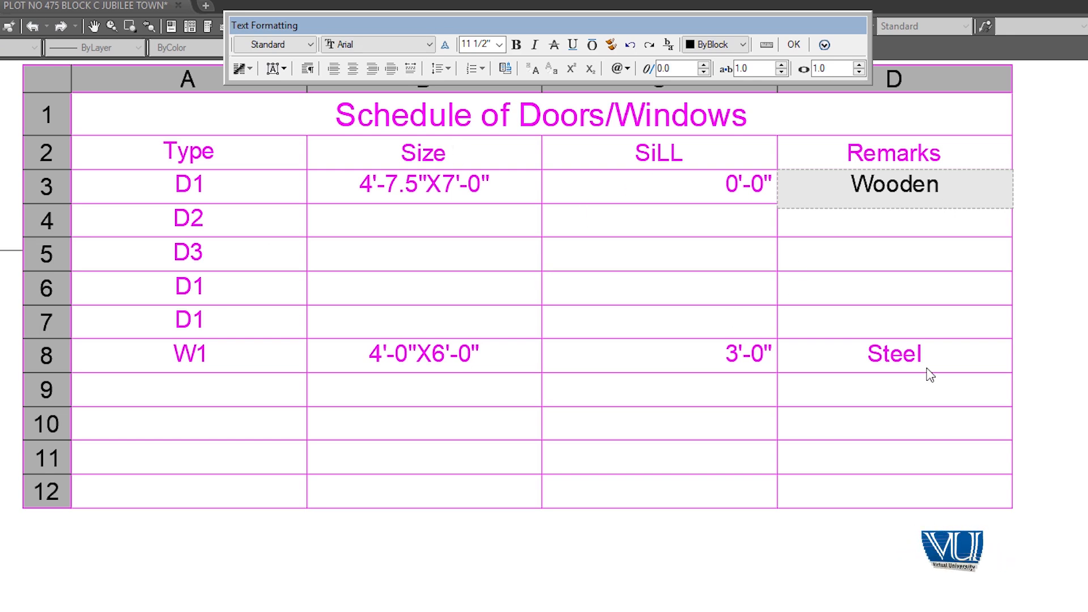
scroll(814, 294, "down", 3)
middle_click_drag(814, 296, 778, 308)
left_click(665, 437)
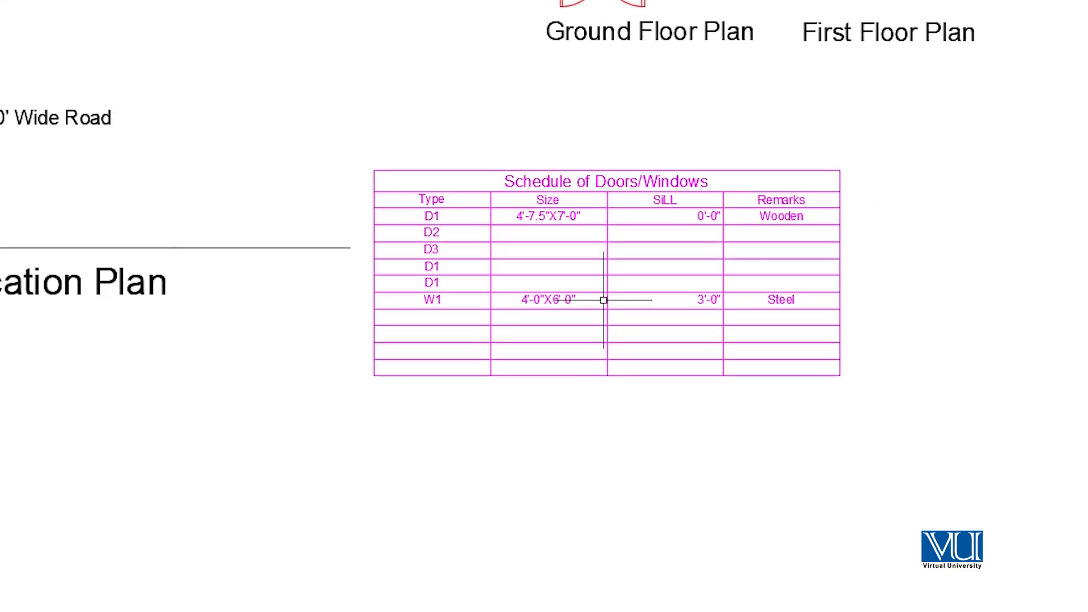
- Select the whole Schedule of Doors/Windows table
left_click(787, 166)
left_click(686, 450)
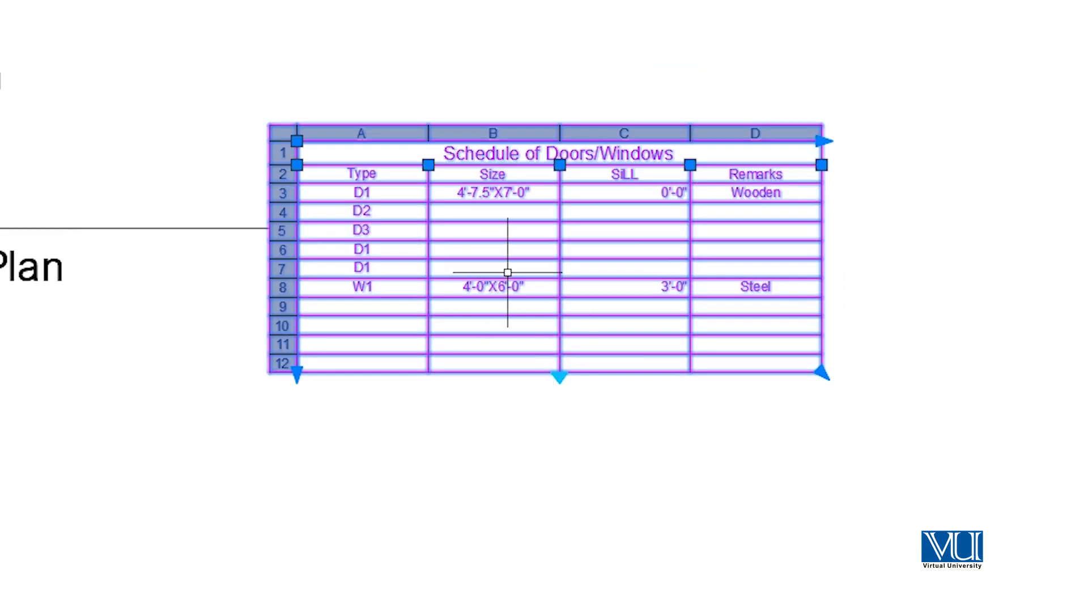